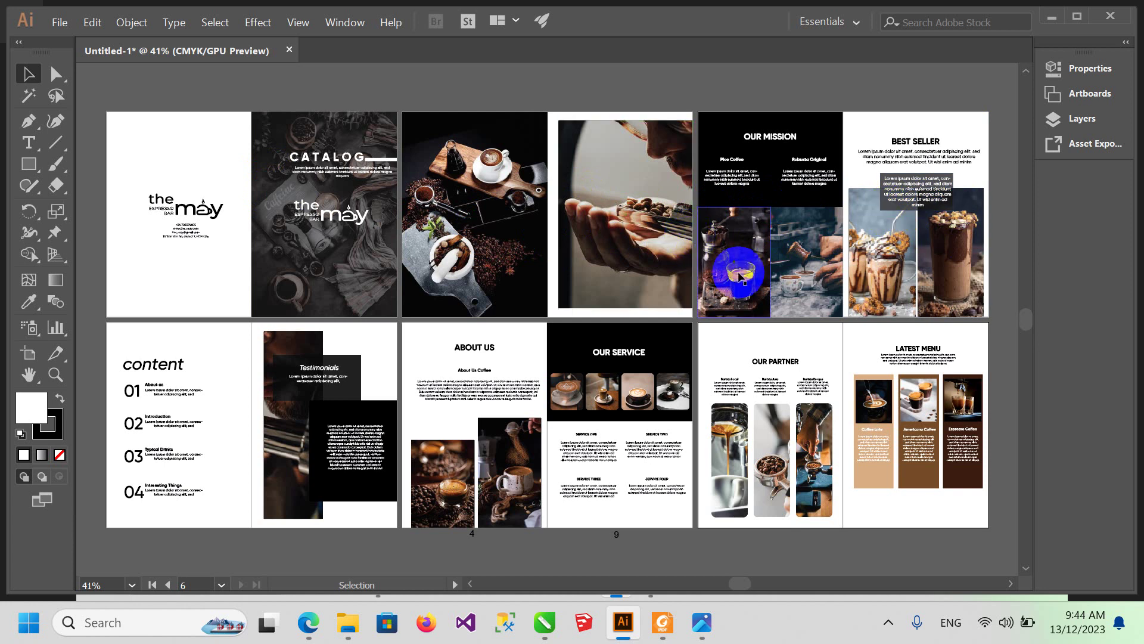
- Review the catalogue spreads in Illustrator and the INTRO CATALOGUE.png reference, and compare them with the cover and Page 2 in CorelDRAW
click(570, 250)
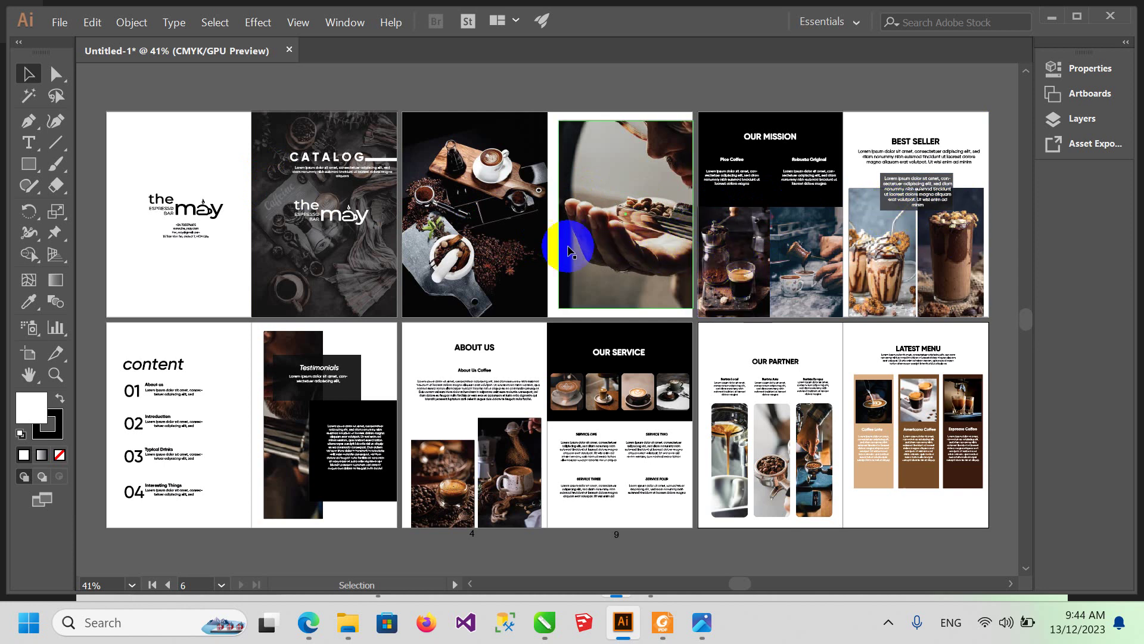
click(702, 622)
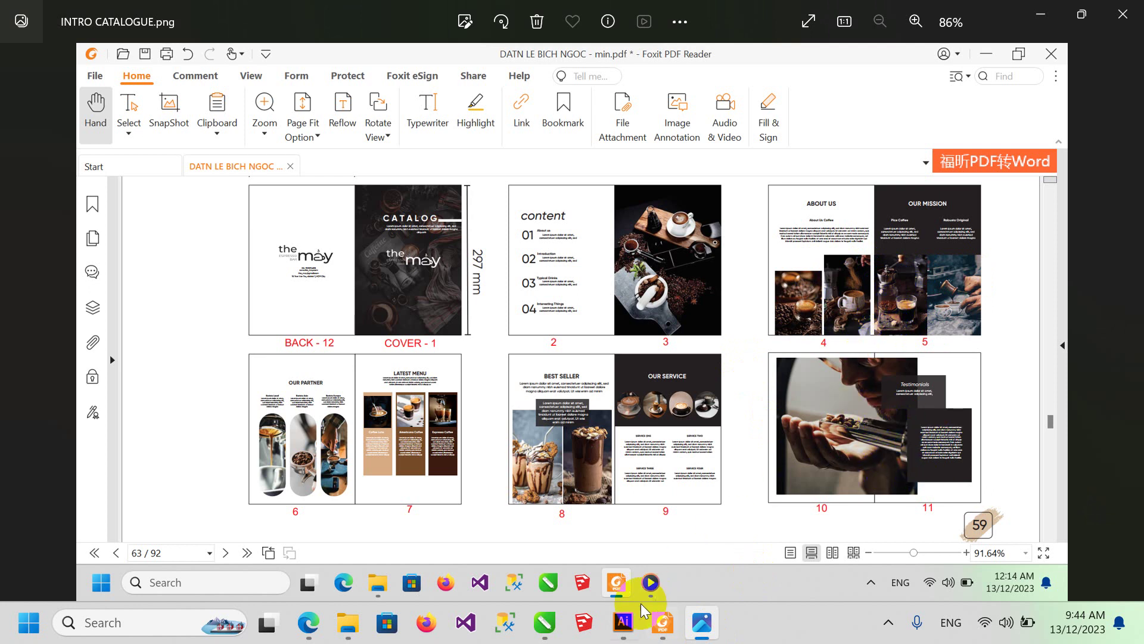
click(544, 622)
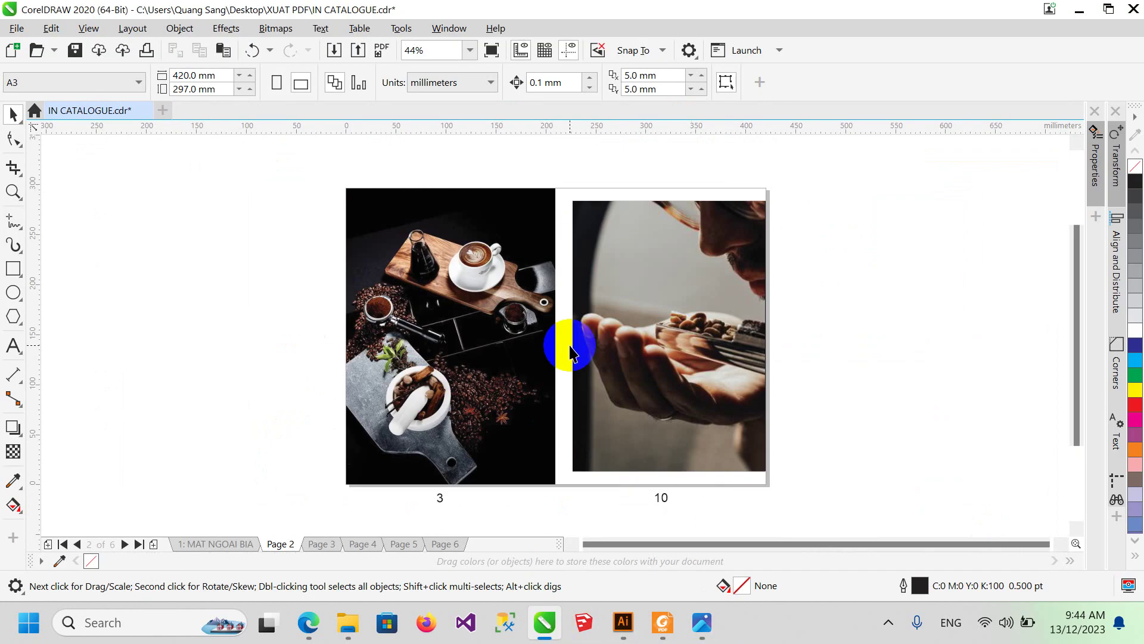
click(216, 543)
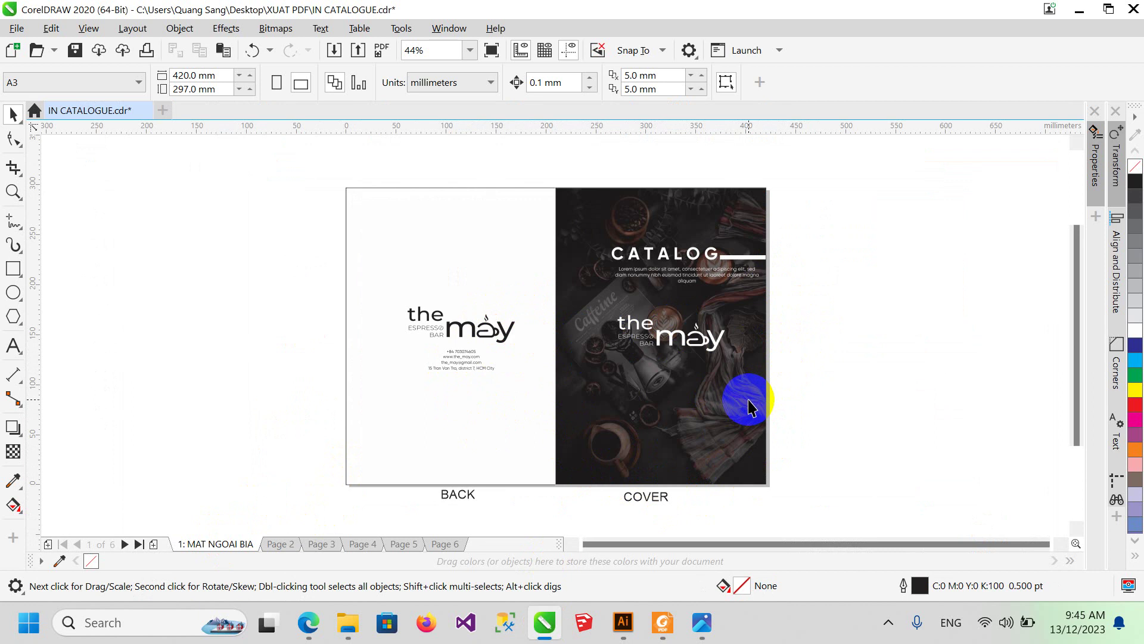
click(279, 543)
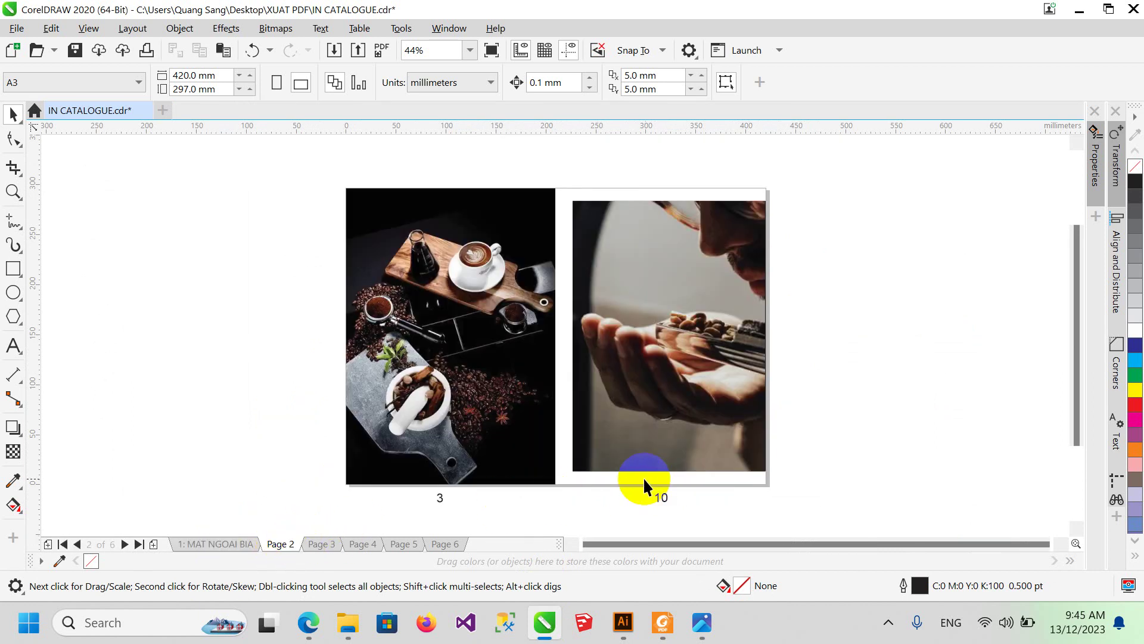
click(511, 248)
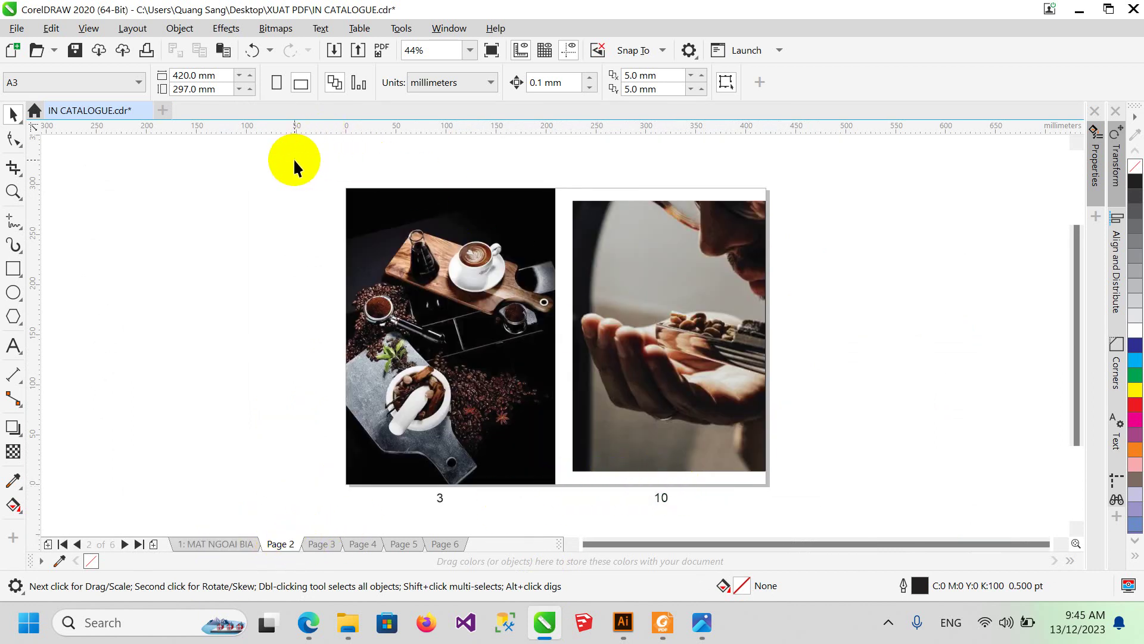
- On Page 2, set the page 3 coffee photo and its number aside off the sheet and shift the page 10 photo toward the sheet's left half
drag(295, 160, 578, 506)
drag(473, 248, 966, 261)
drag(539, 168, 799, 510)
drag(708, 303, 383, 313)
- Snap the page 3 coffee photo onto the right half of the sheet, leaving its number behind
click(973, 256)
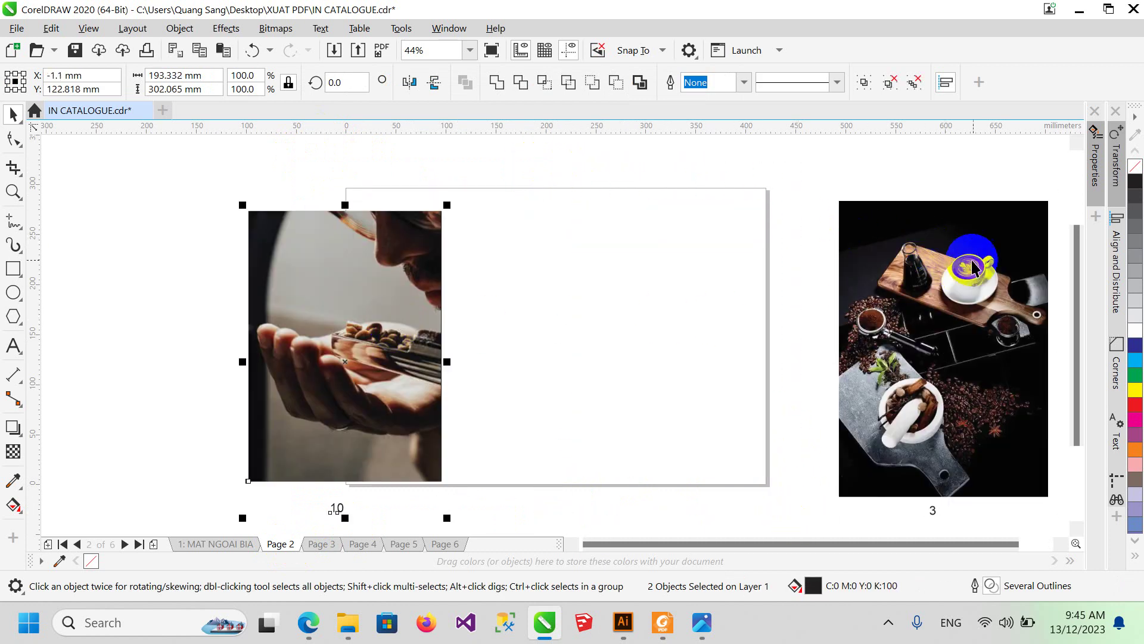
drag(839, 201, 622, 231)
drag(830, 231, 767, 188)
click(872, 237)
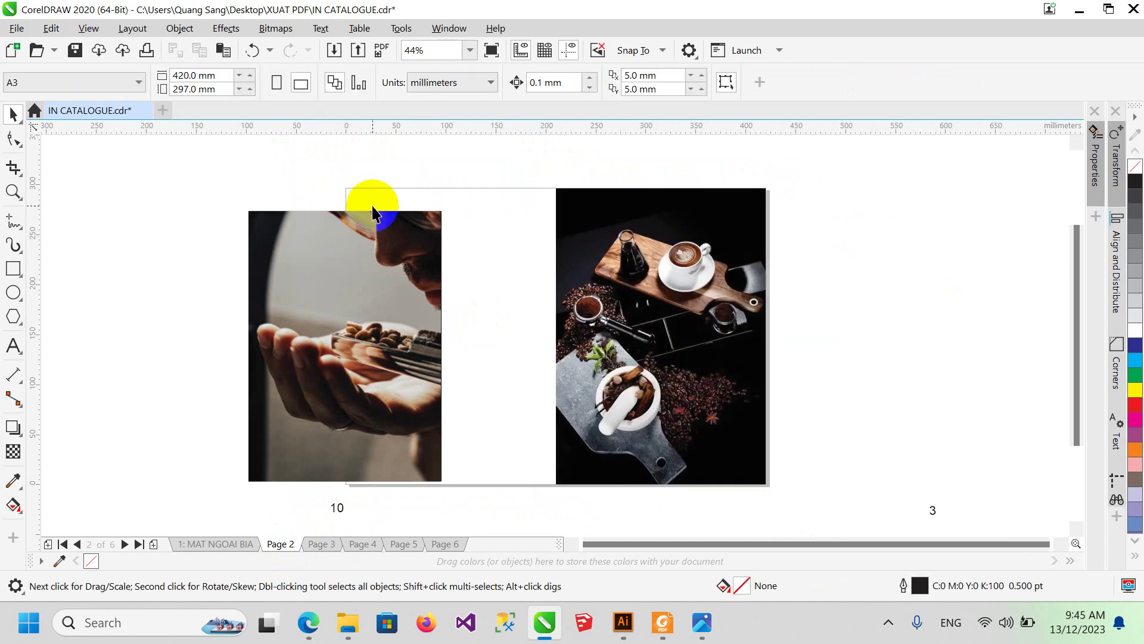
- Place the page 10 photo on the left half against the coffee photo and align the vertical centers of both photos
click(361, 262)
drag(249, 211, 556, 203)
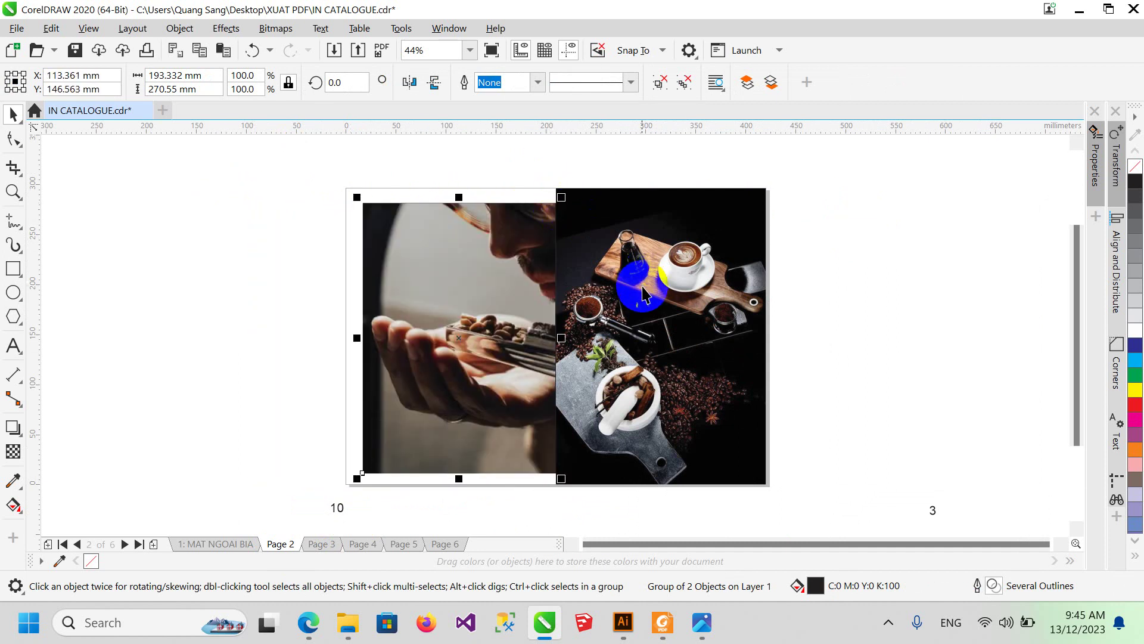
shift+click(641, 300)
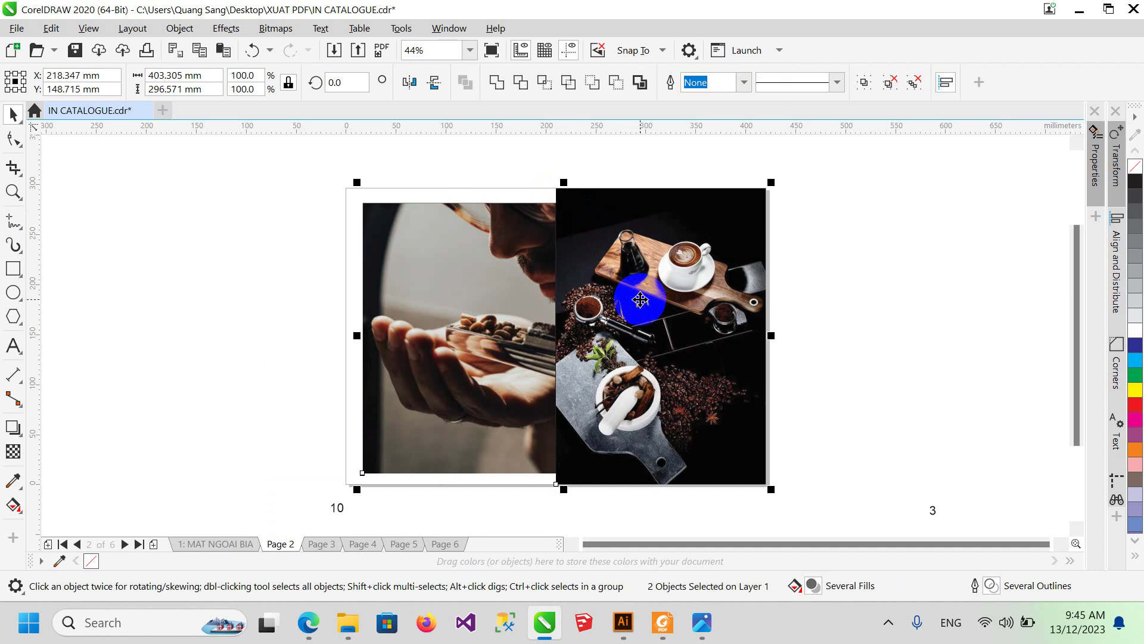
click(880, 272)
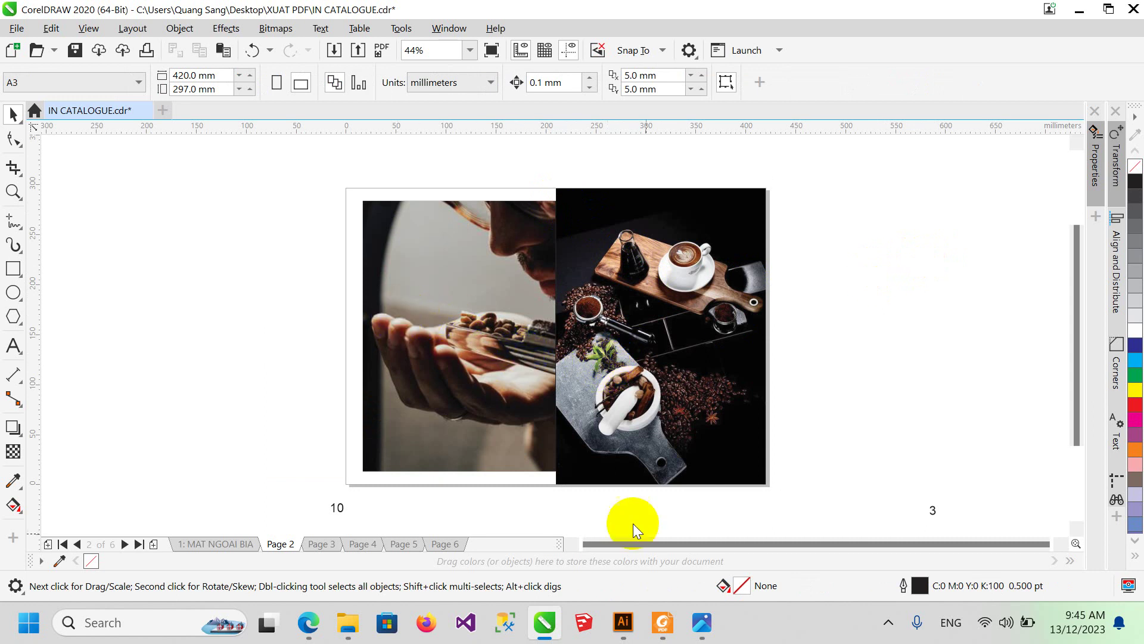
- Compare the rearranged Page 2 spread with the Illustrator layout and the Page 3 spread
click(623, 626)
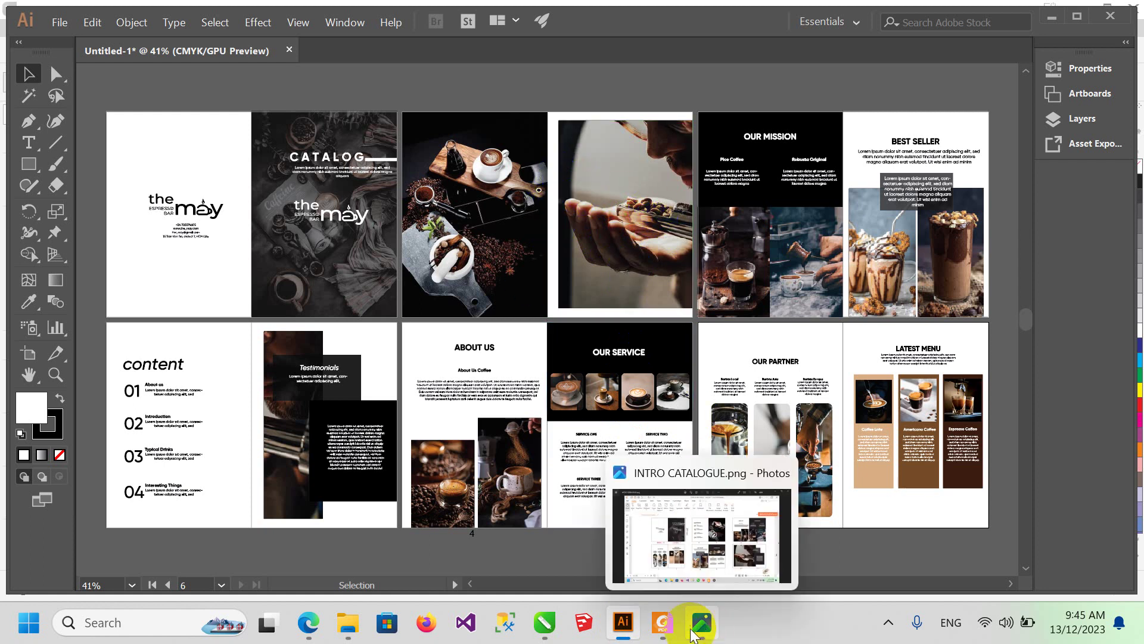
click(547, 632)
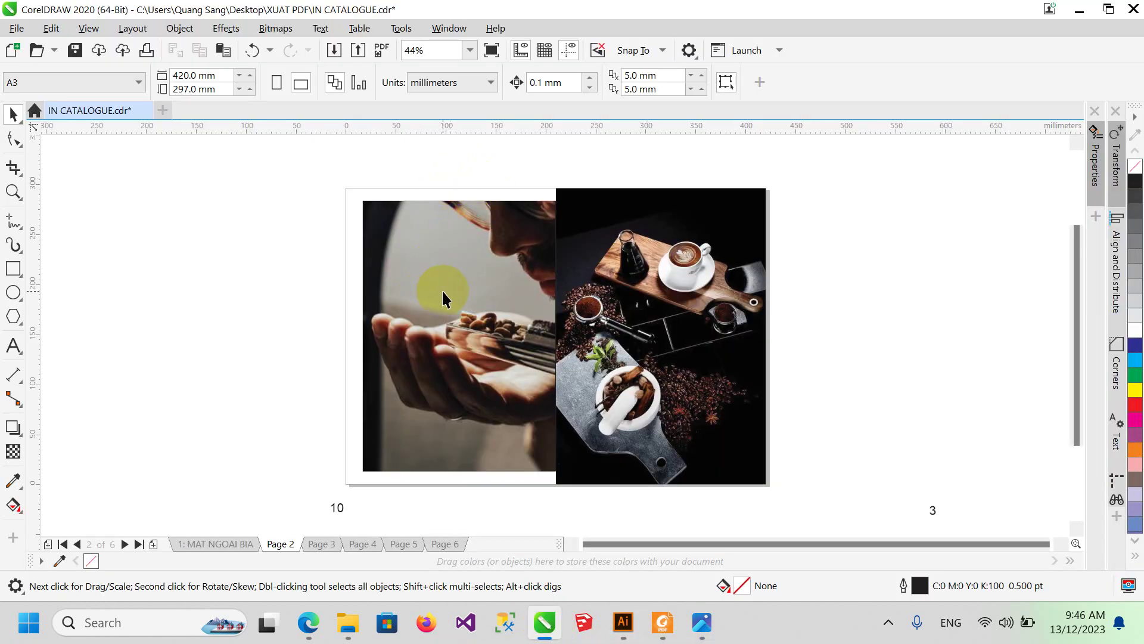
click(320, 546)
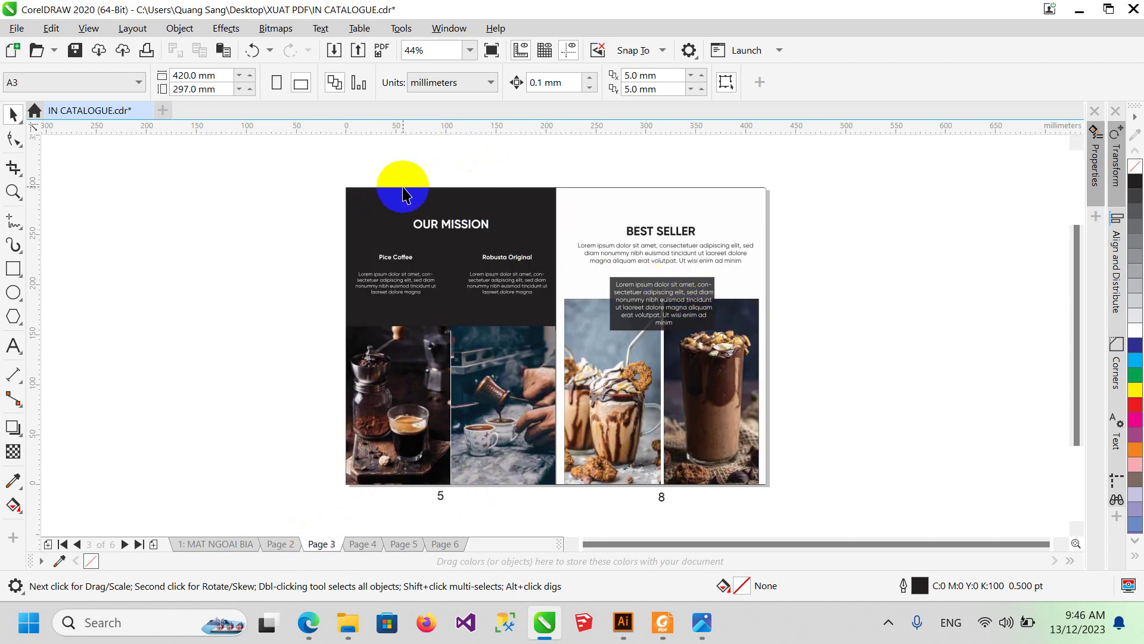
click(278, 543)
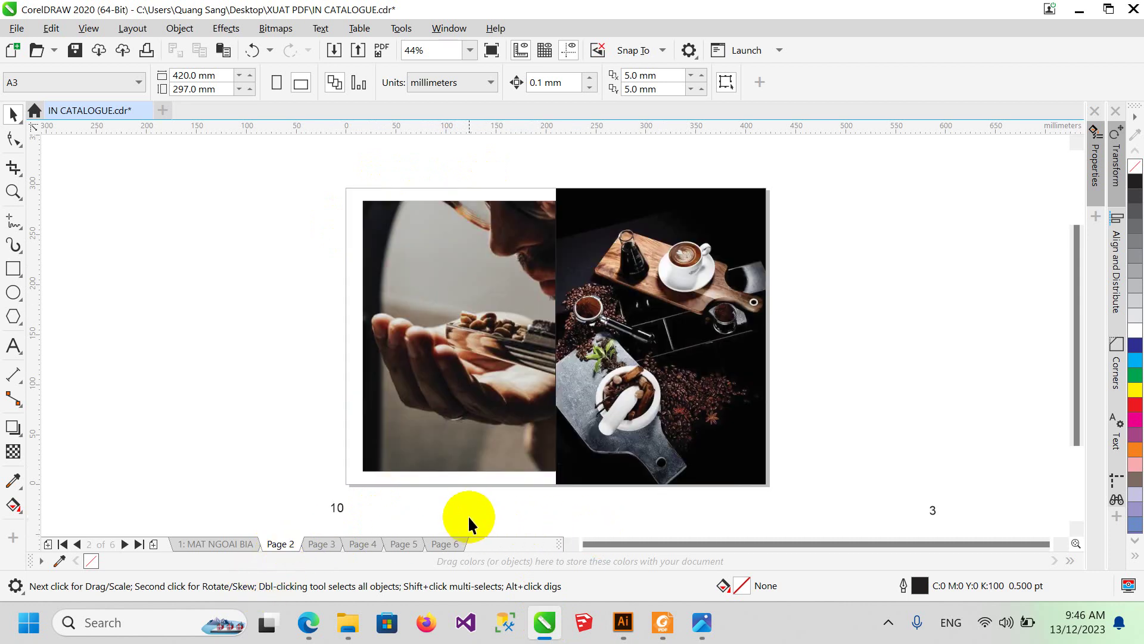
- Move the page numbers 3 and 10 beneath their swapped photos on Page 2
drag(934, 517, 687, 520)
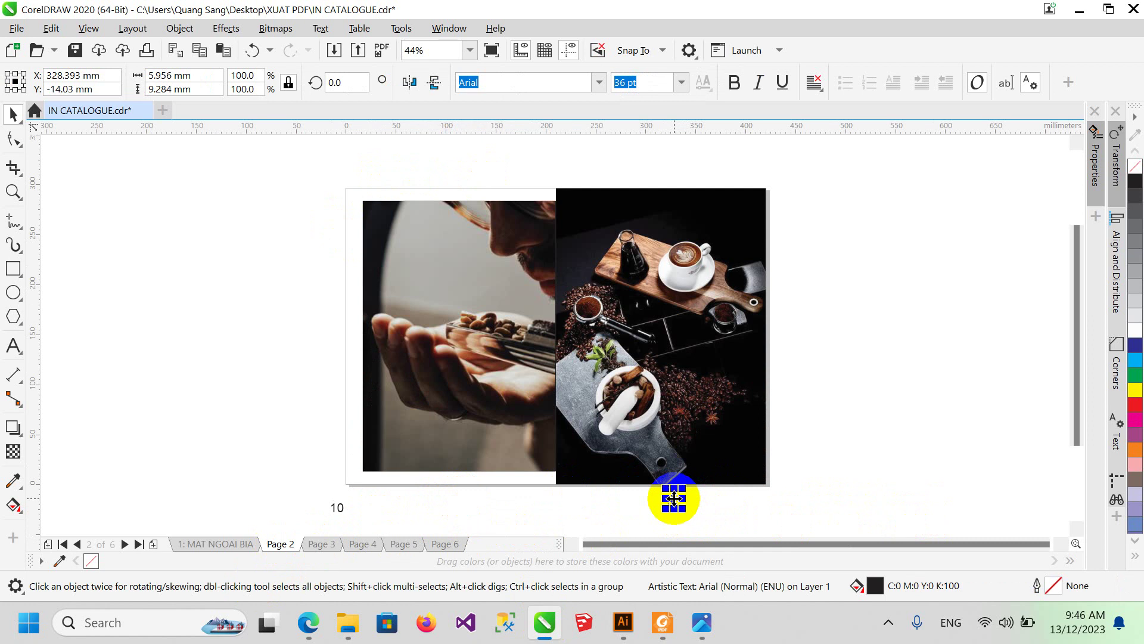
drag(345, 503, 464, 503)
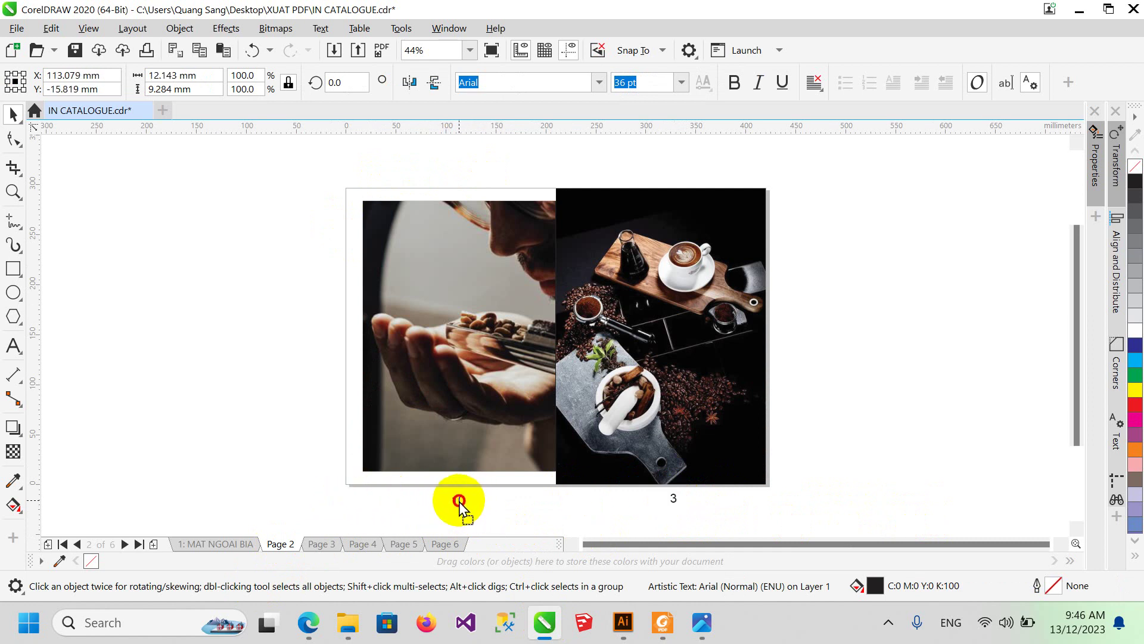
click(863, 429)
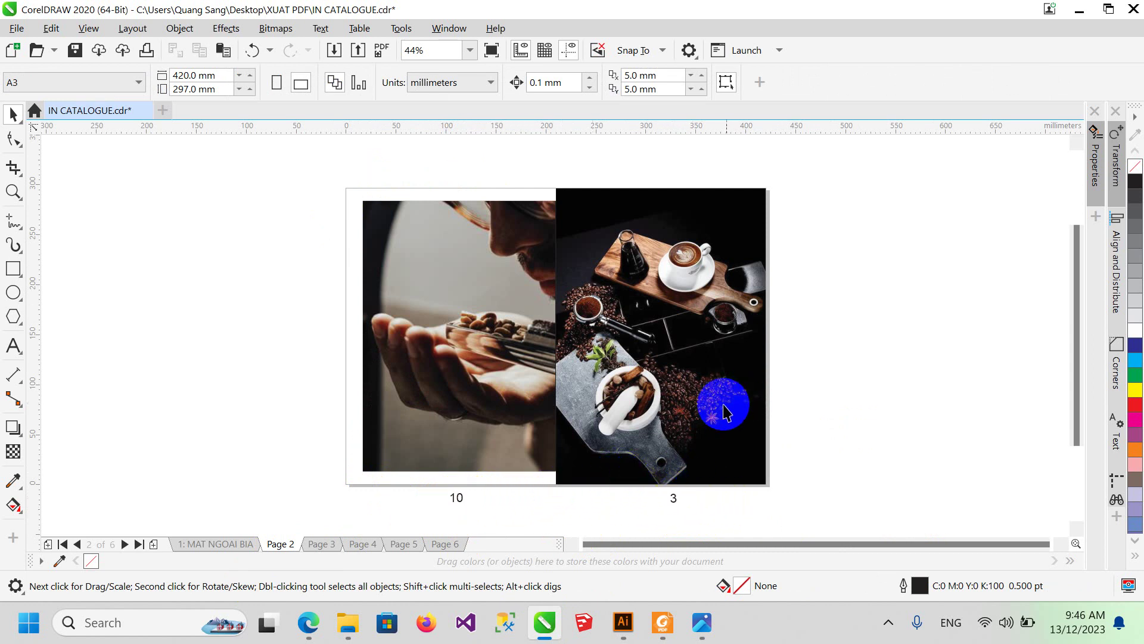
- On Page 3, set the OUR MISSION half with its number 5 aside off the sheet and snap the BEST SELLER half with its number 8 to the left
click(225, 544)
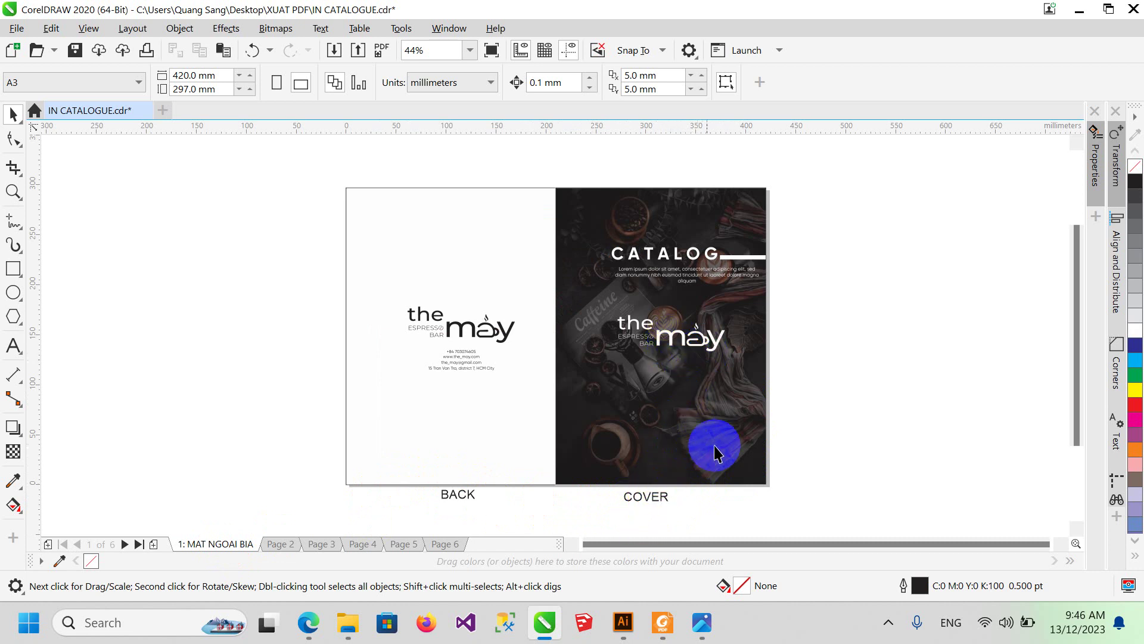
click(275, 544)
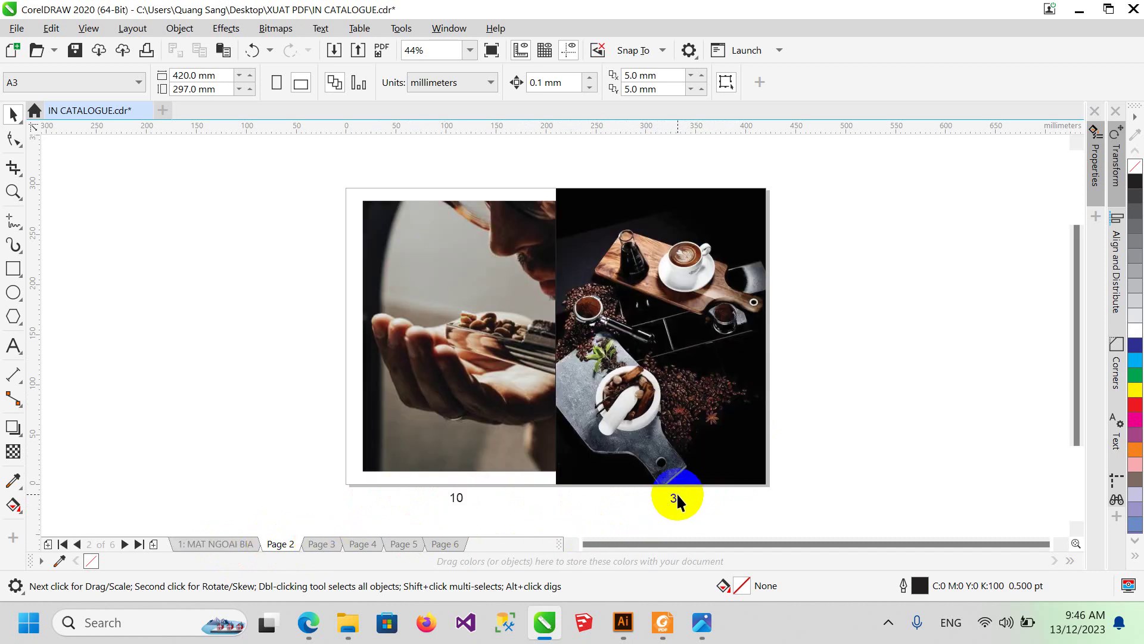
click(325, 545)
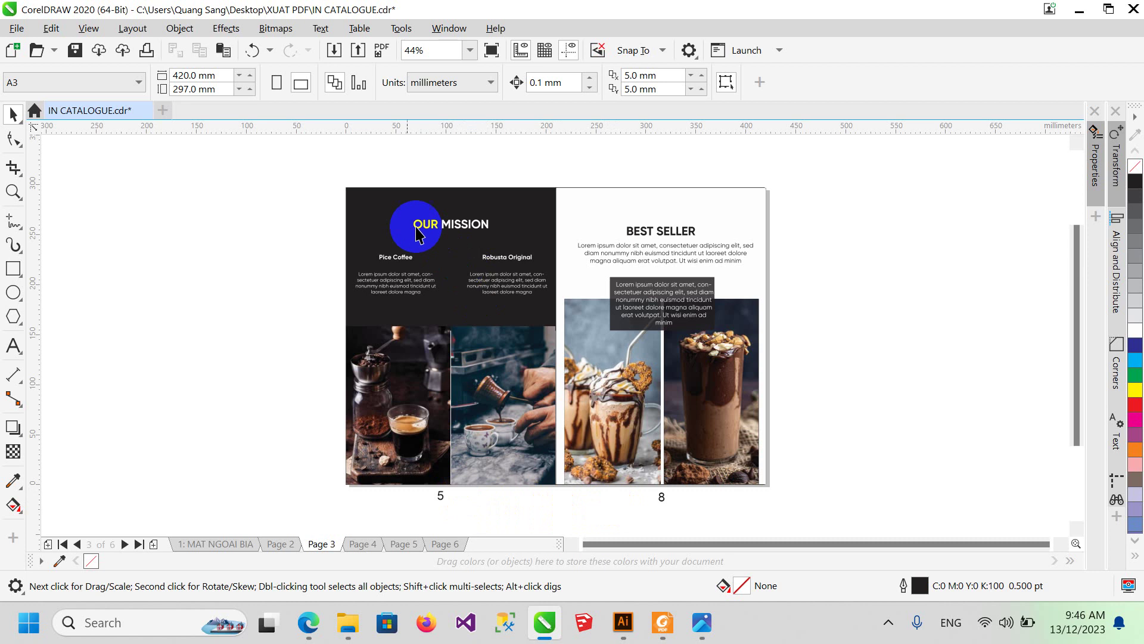
drag(311, 166, 562, 511)
drag(486, 379, 990, 308)
drag(531, 166, 745, 462)
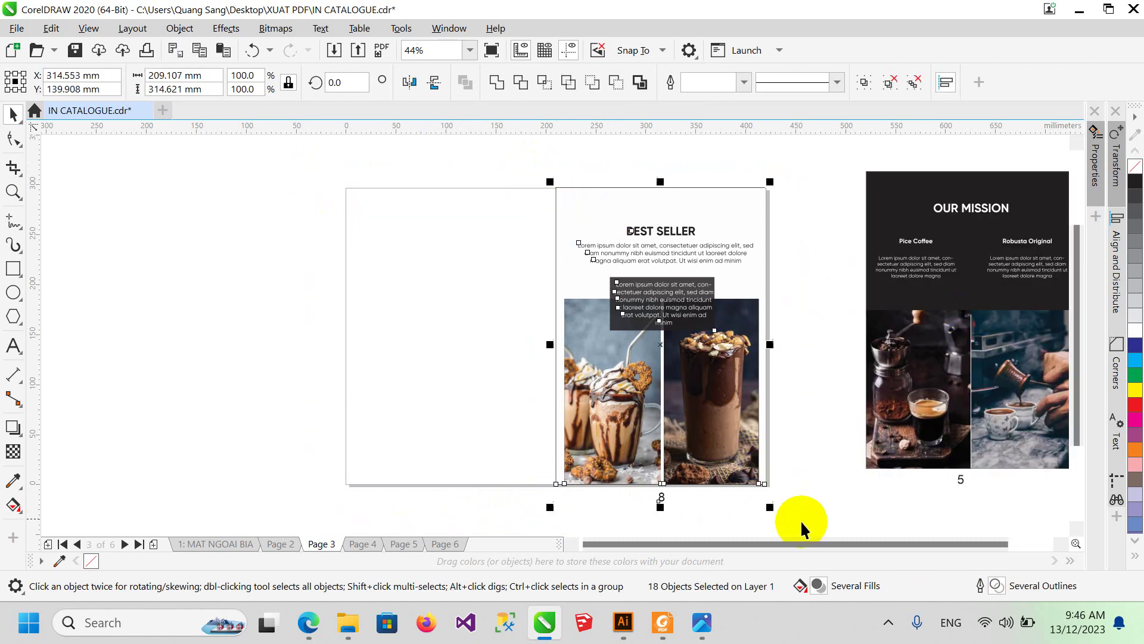
drag(643, 213, 348, 188)
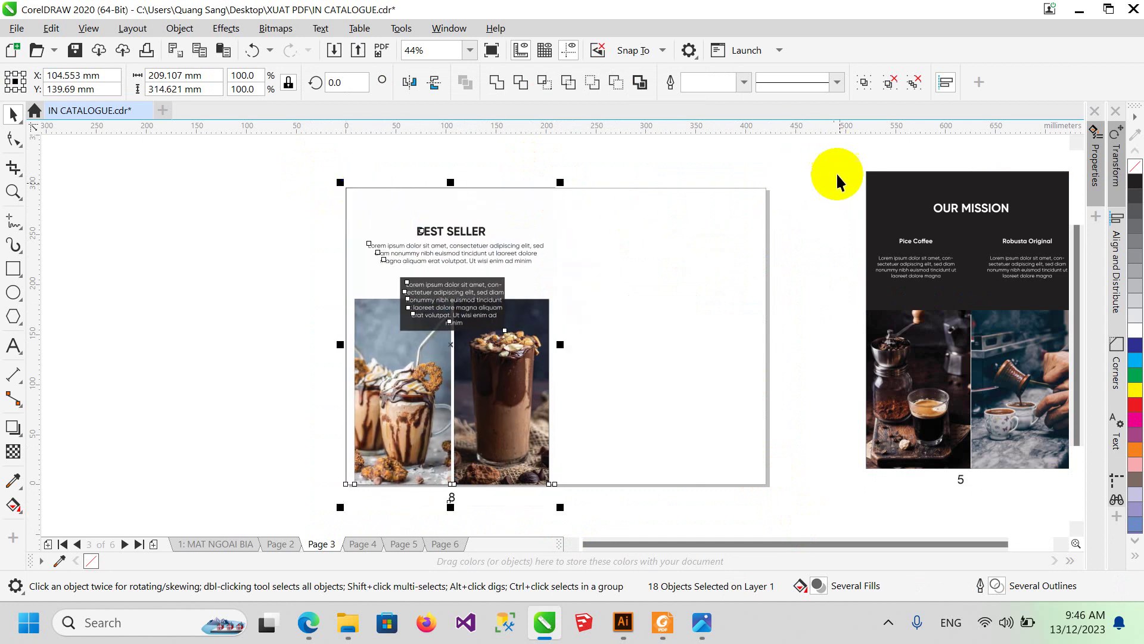
- Move the OUR MISSION half with its number 5 onto the right half of the Page 3 sheet, beside BEST SELLER
scroll(838, 179, down, 3)
drag(830, 174, 1016, 417)
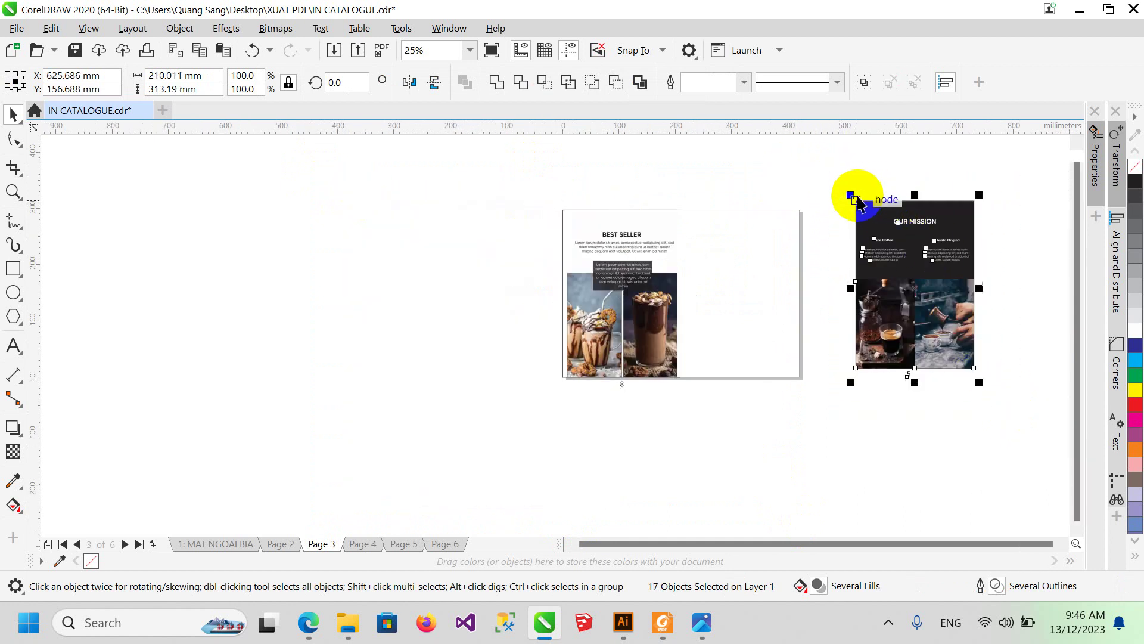
drag(855, 201, 706, 227)
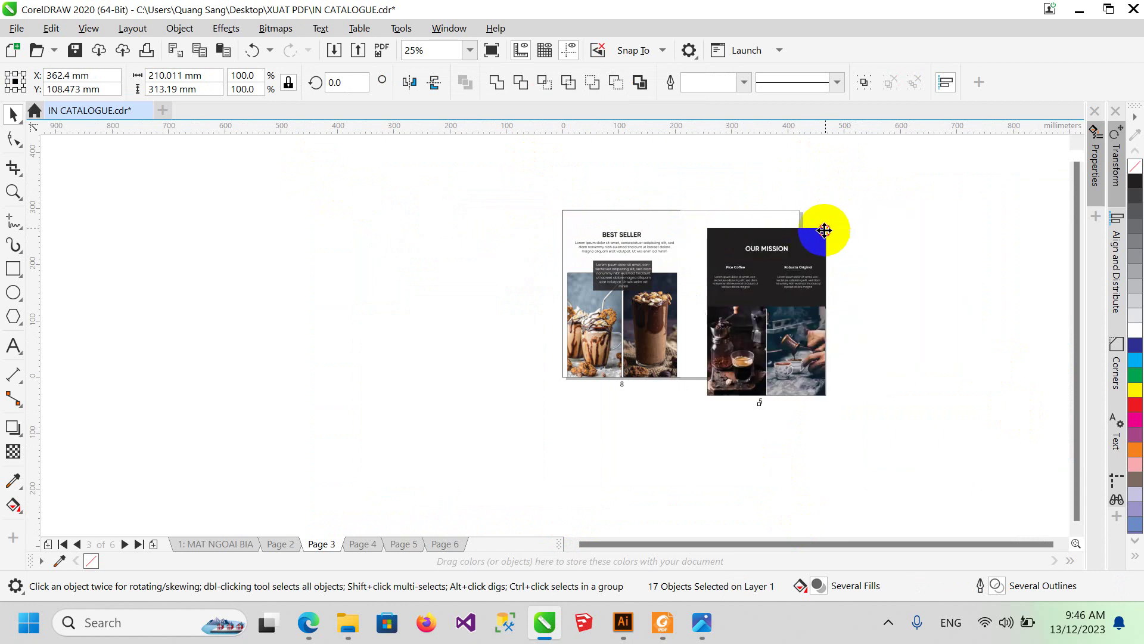
drag(825, 230, 805, 213)
click(848, 210)
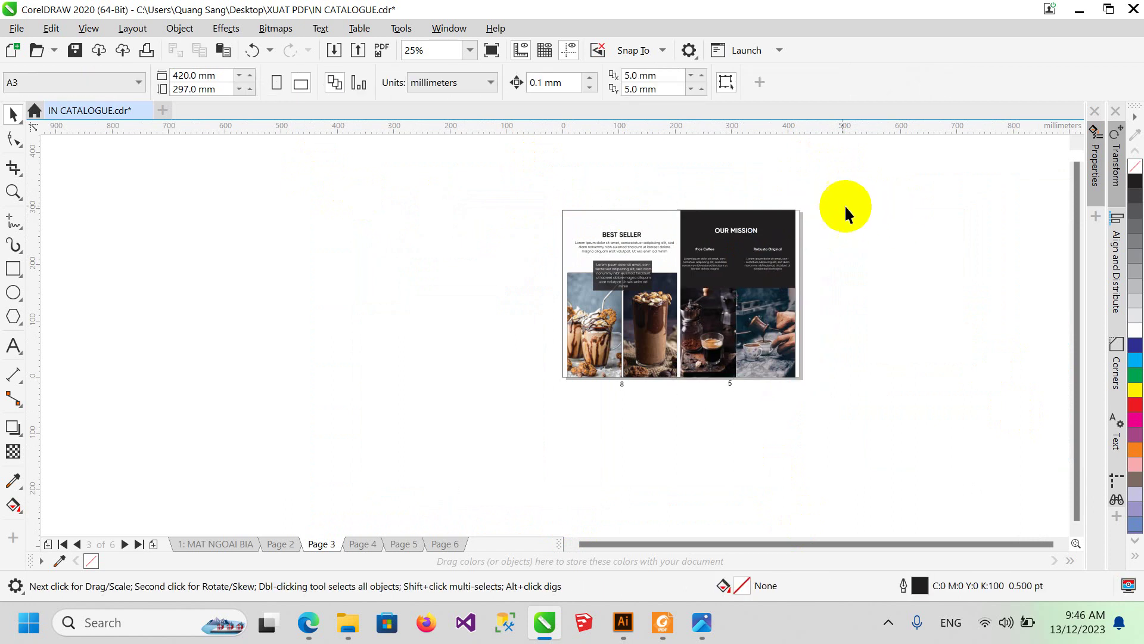
scroll(812, 212, up, 3)
scroll(723, 271, down, 3)
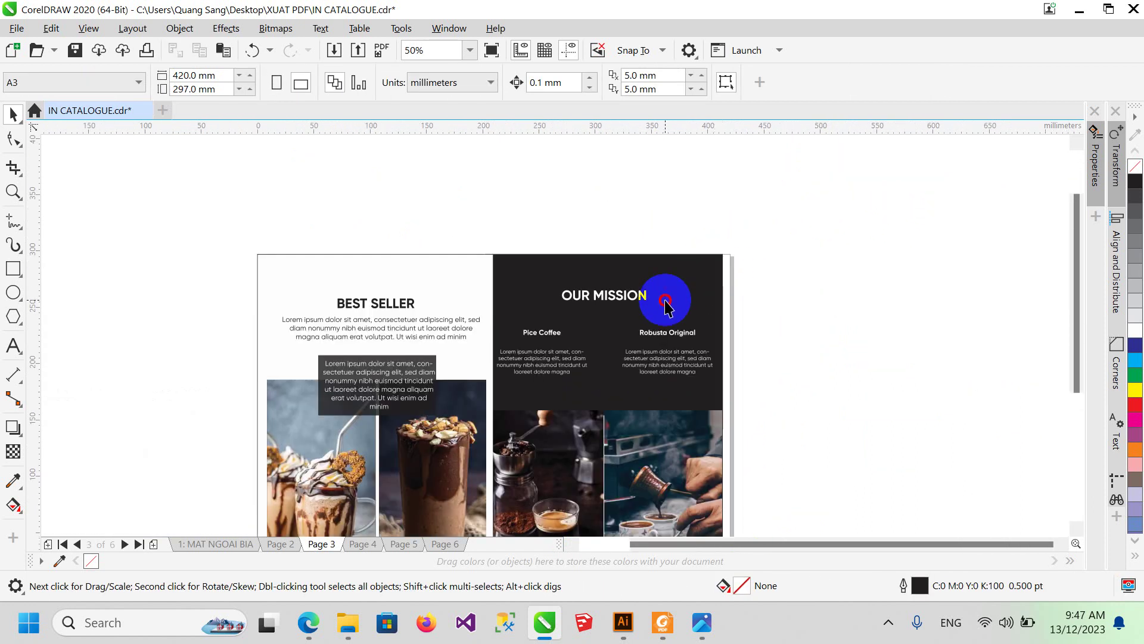
click(659, 298)
drag(735, 296, 784, 292)
key(ctrl+z)
- Select the whole OUR MISSION half with its number and snap it to the sheet's upper-right corner
click(606, 217)
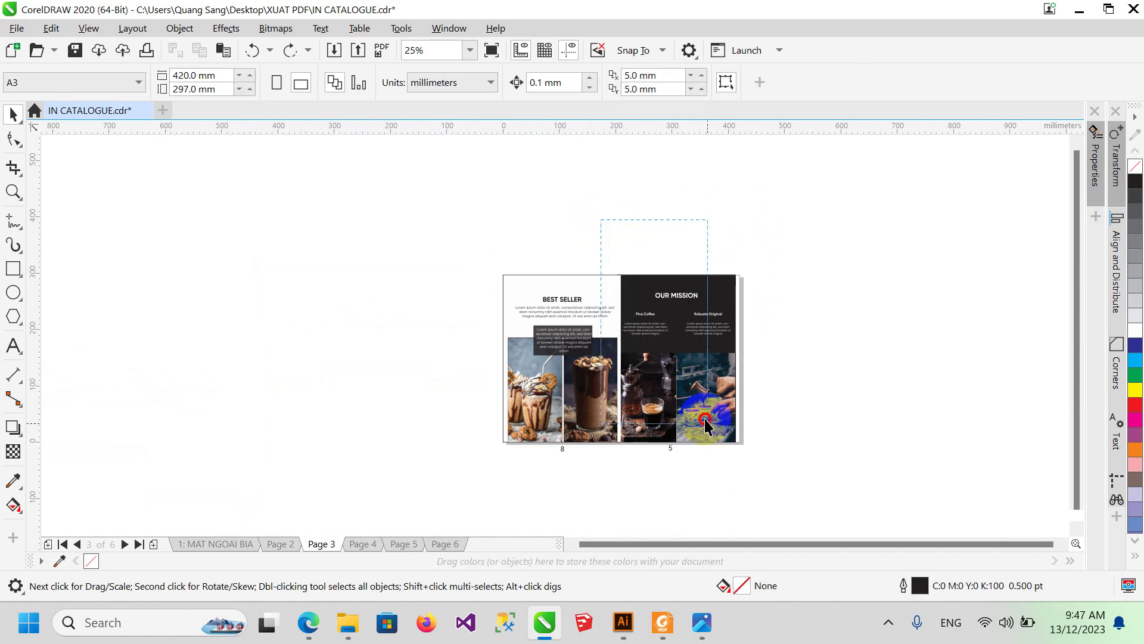
drag(735, 272, 739, 275)
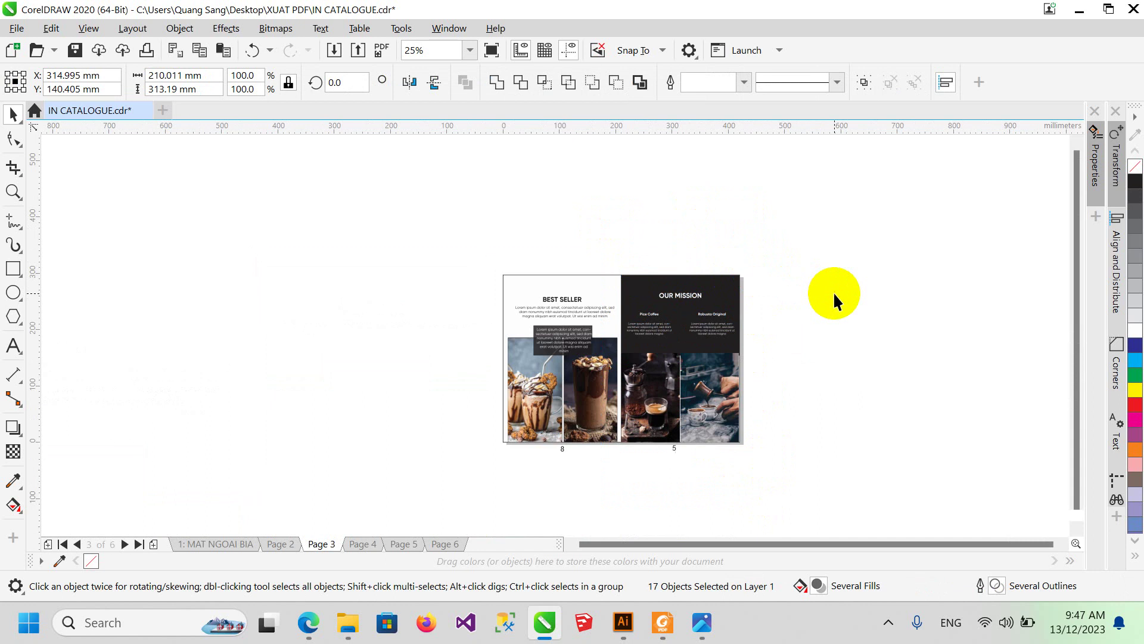
click(810, 291)
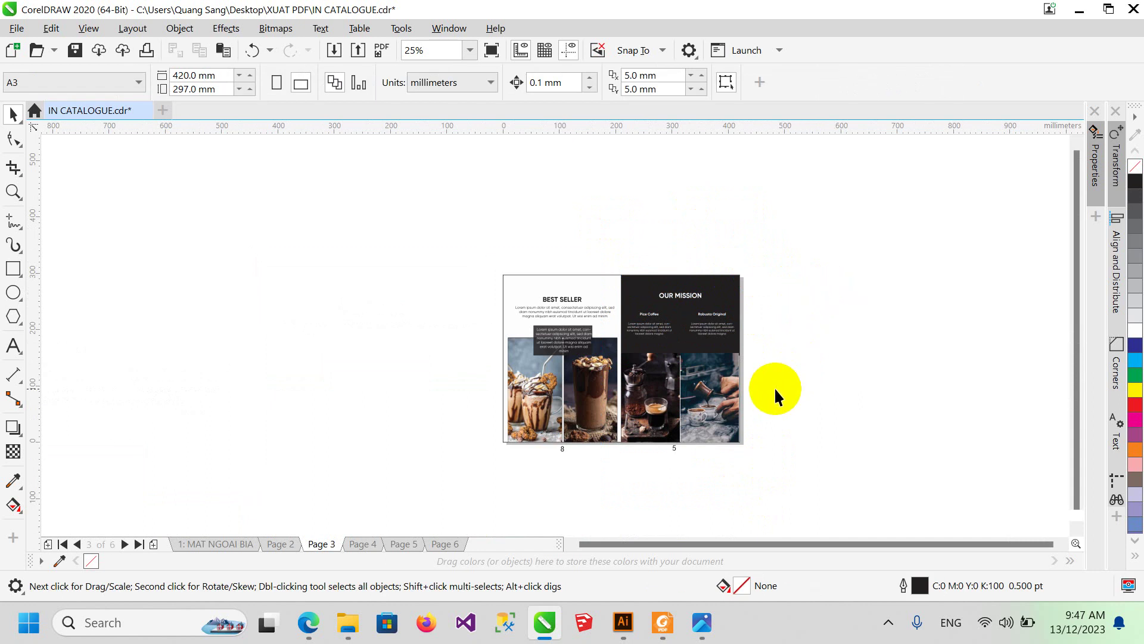
scroll(774, 388, up, 1)
scroll(731, 337, down, 1)
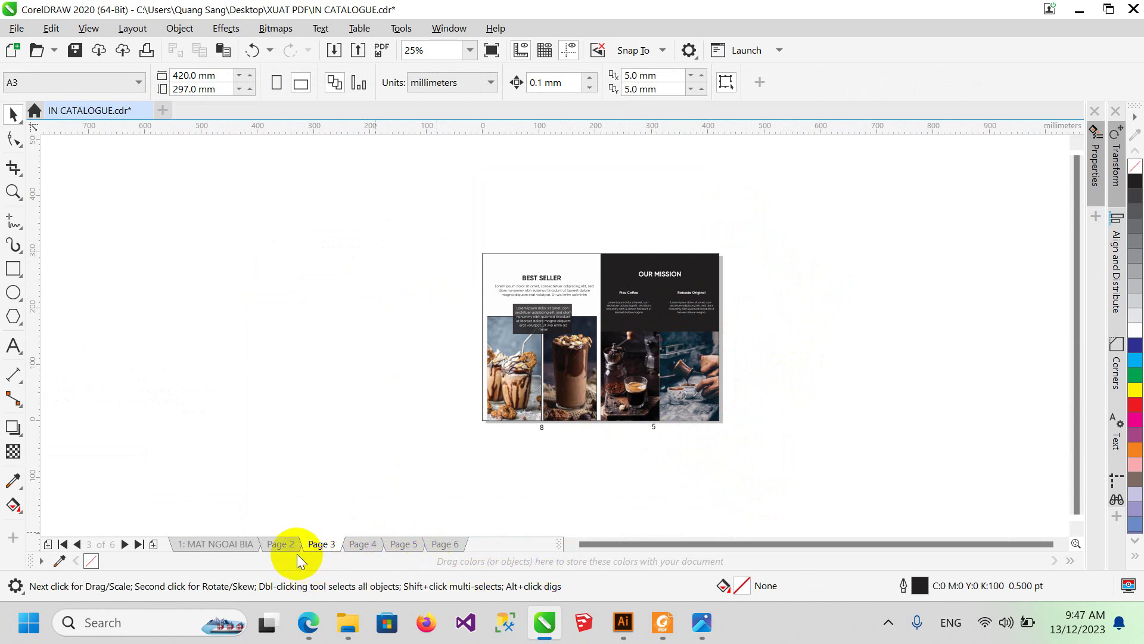
- Save the catalogue and open the 12-page Catalogue PDF from the XUAT PDF folder, importing text as curves for pages 1-12
click(75, 51)
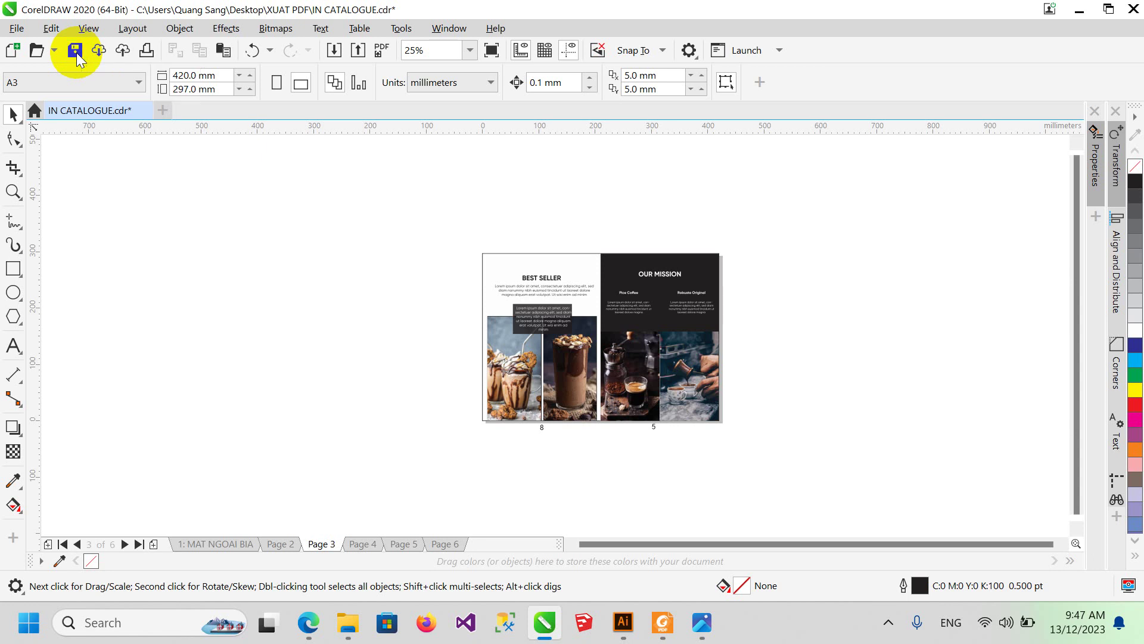
click(18, 28)
click(47, 87)
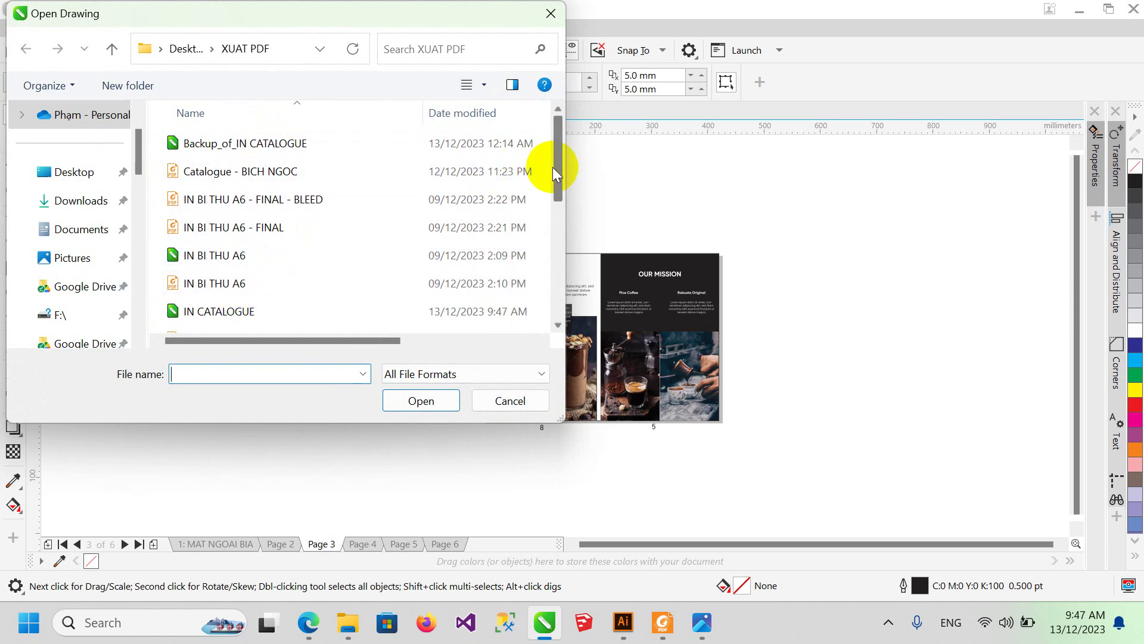
drag(554, 167, 562, 127)
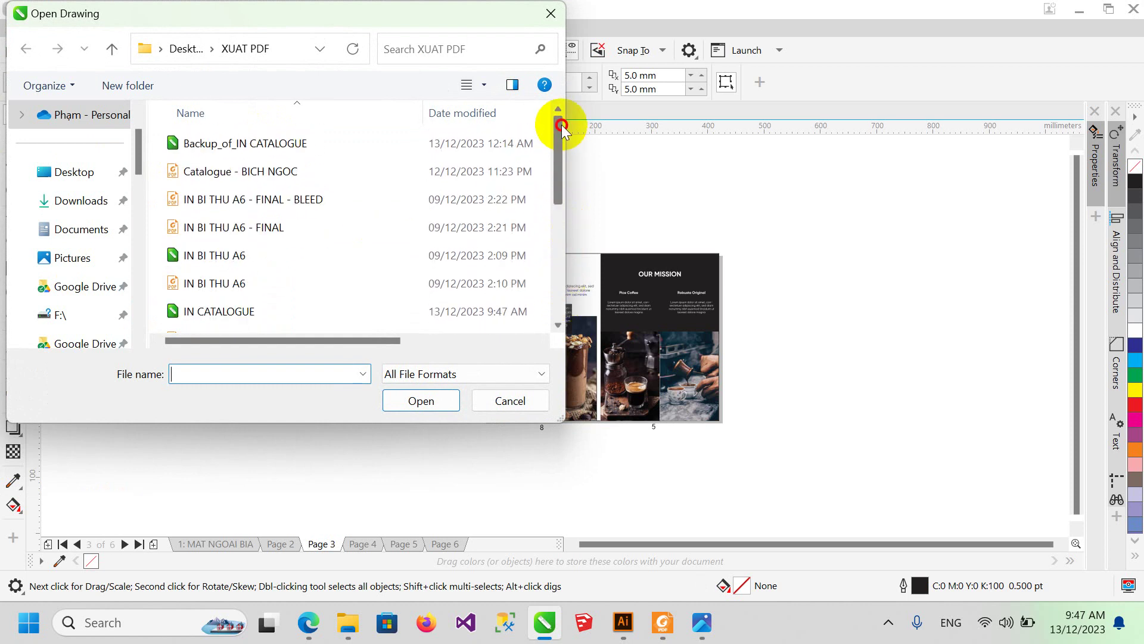
double_click(237, 171)
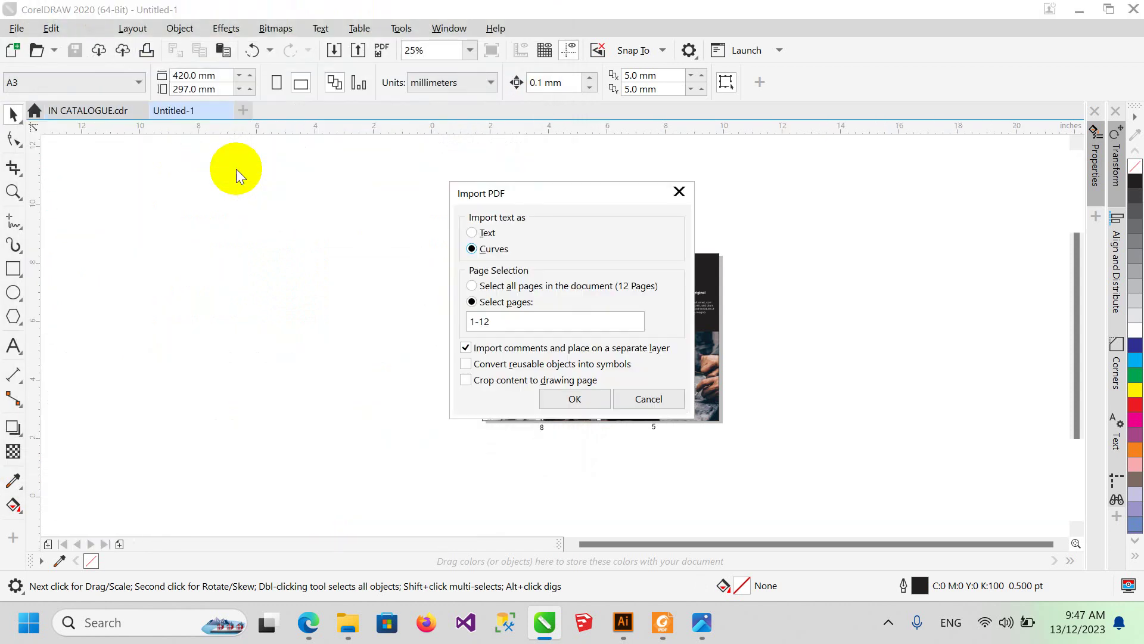
click(575, 399)
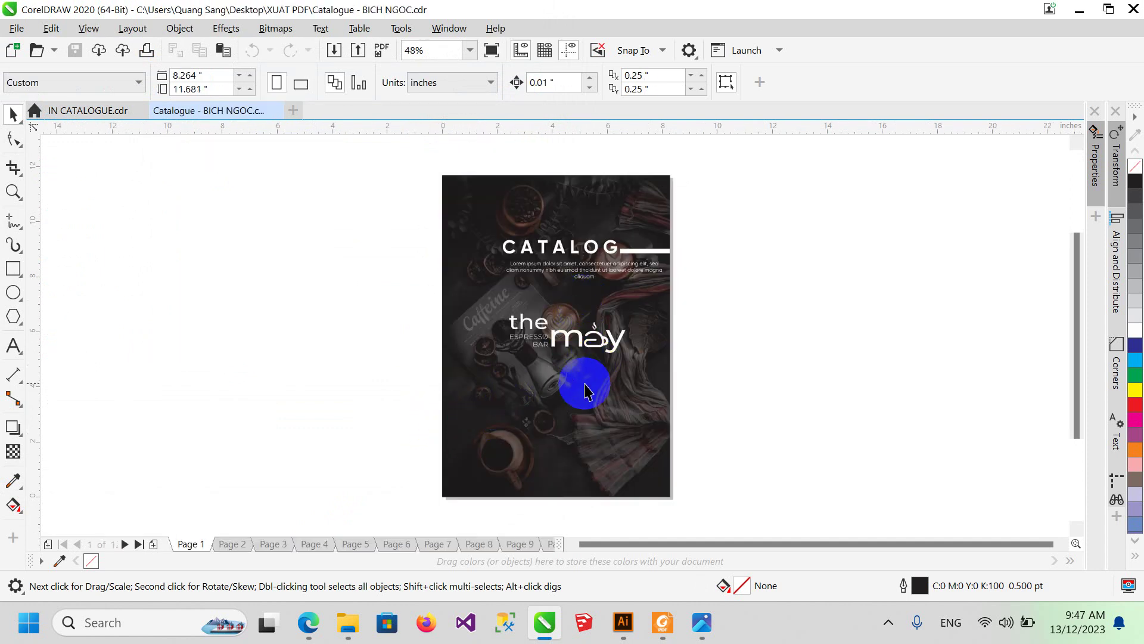
- Go through the imported PDF's single pages from Page 1 to Page 12 and back to Page 9 to examine the original page order
click(177, 547)
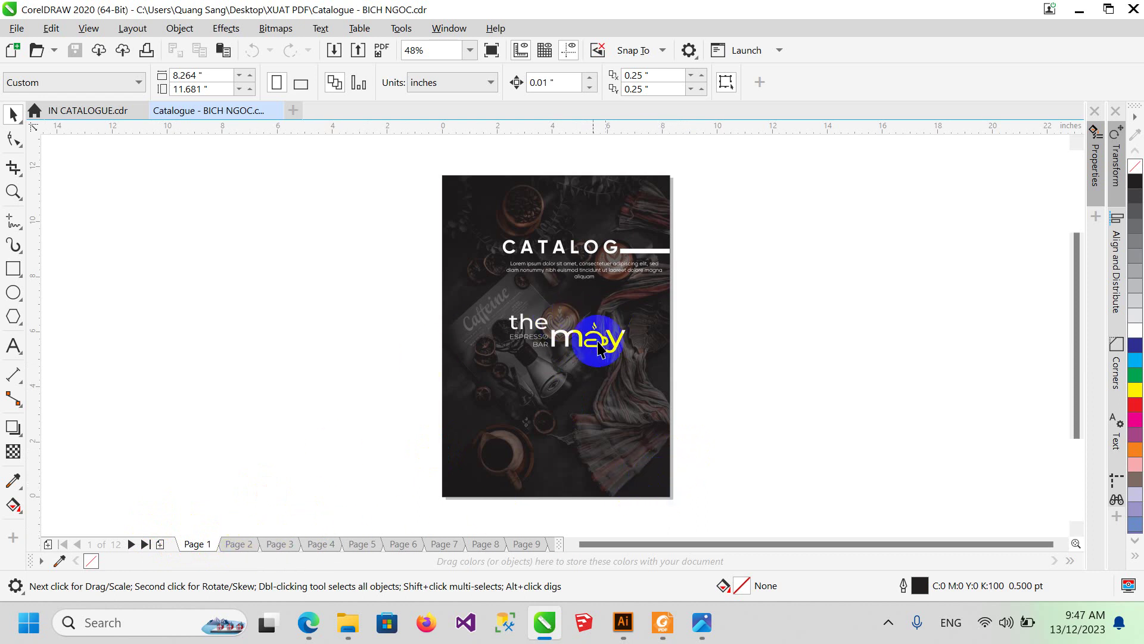
click(239, 544)
click(290, 544)
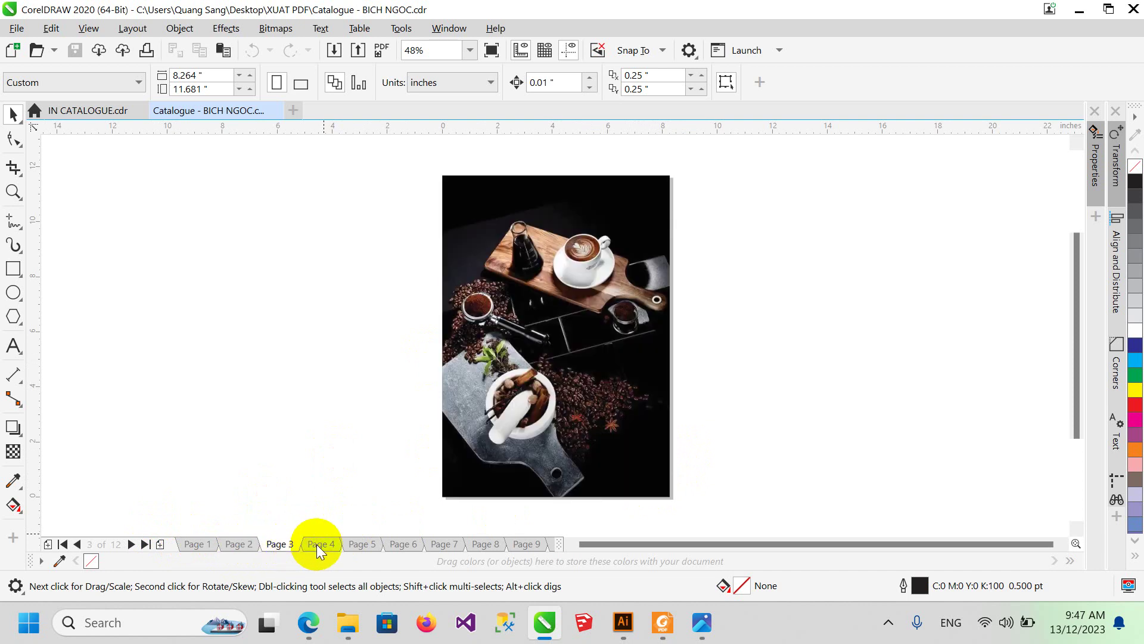
click(317, 544)
click(368, 545)
click(412, 544)
click(444, 544)
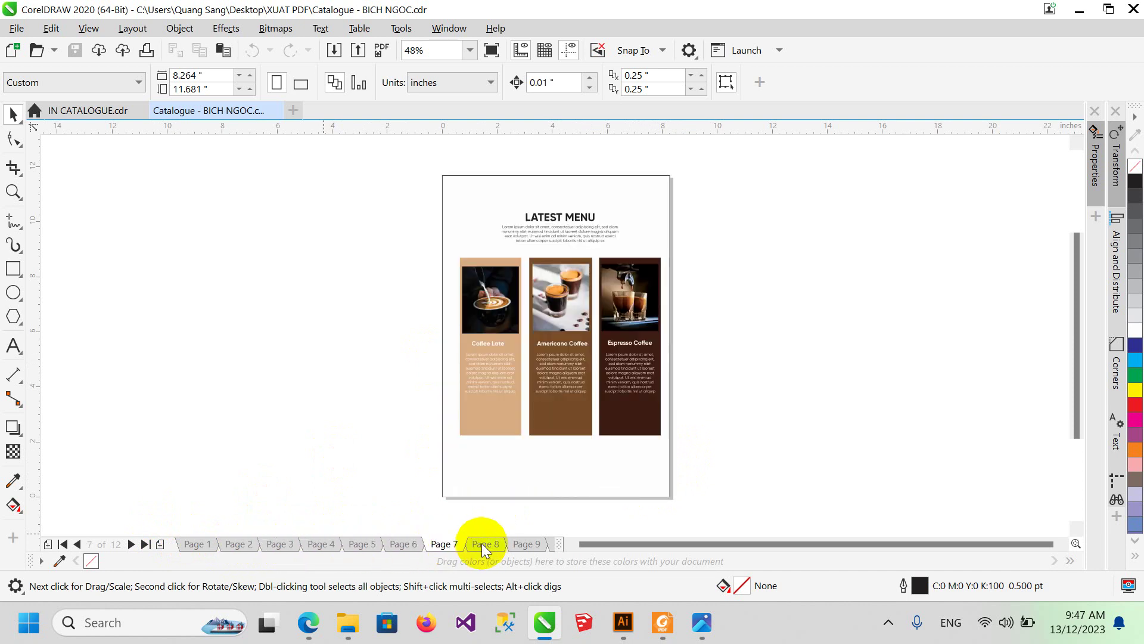
click(484, 544)
click(526, 544)
drag(556, 544, 735, 543)
click(662, 544)
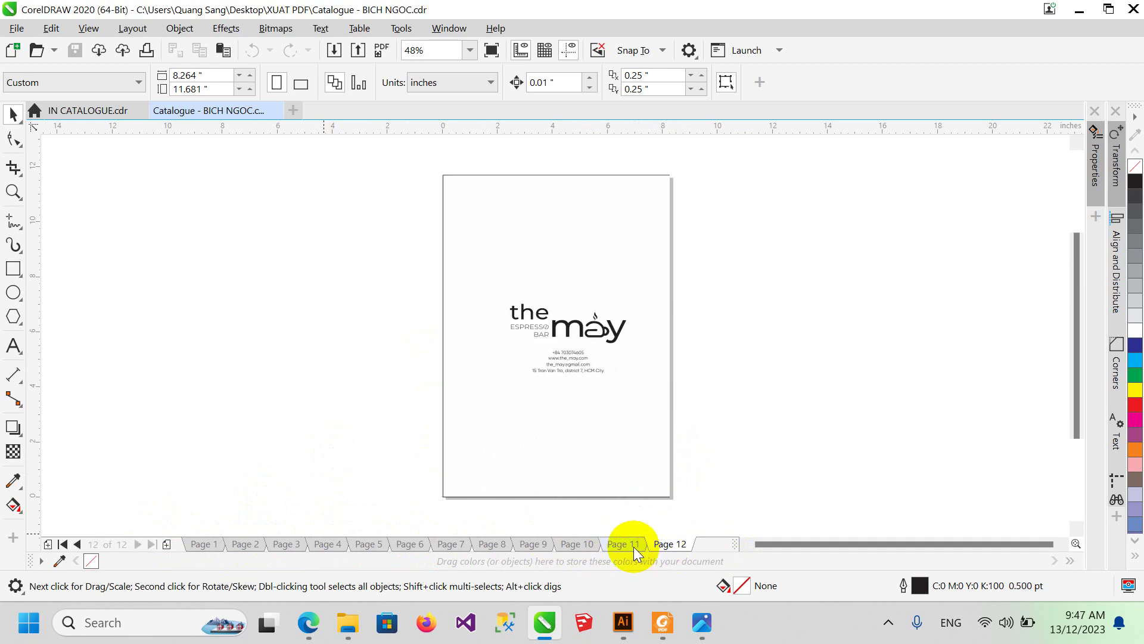
click(620, 545)
click(581, 545)
click(527, 545)
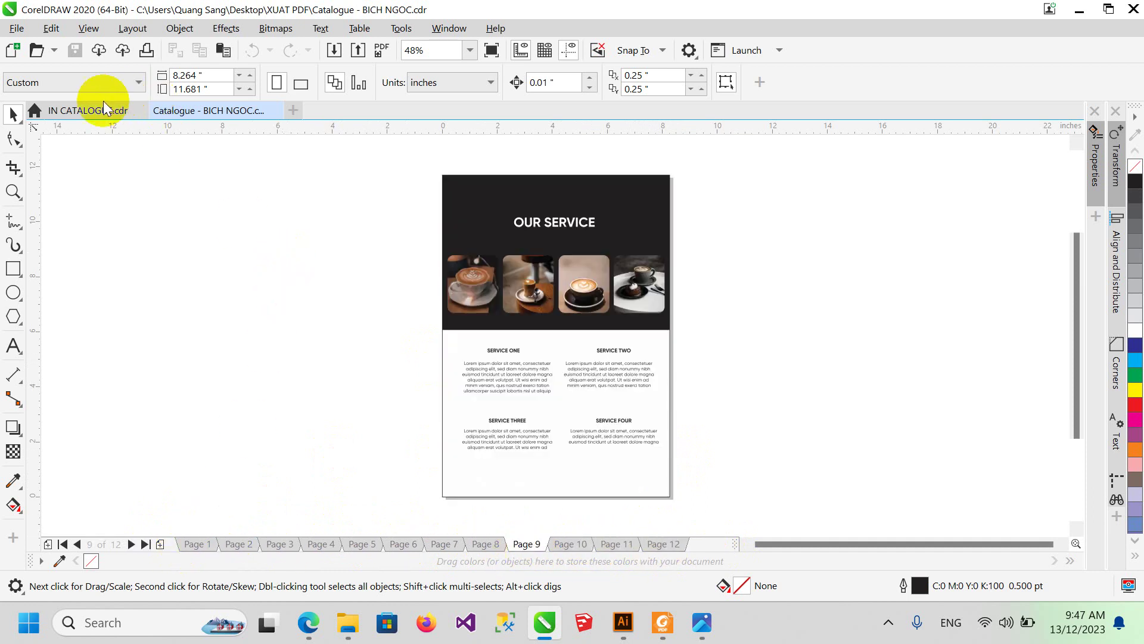
- Return to IN CATALOGUE.cdr and examine the MAT NGOAI BIA cover spread, comparing it with the spreads on Page 2 and Page 3
click(89, 110)
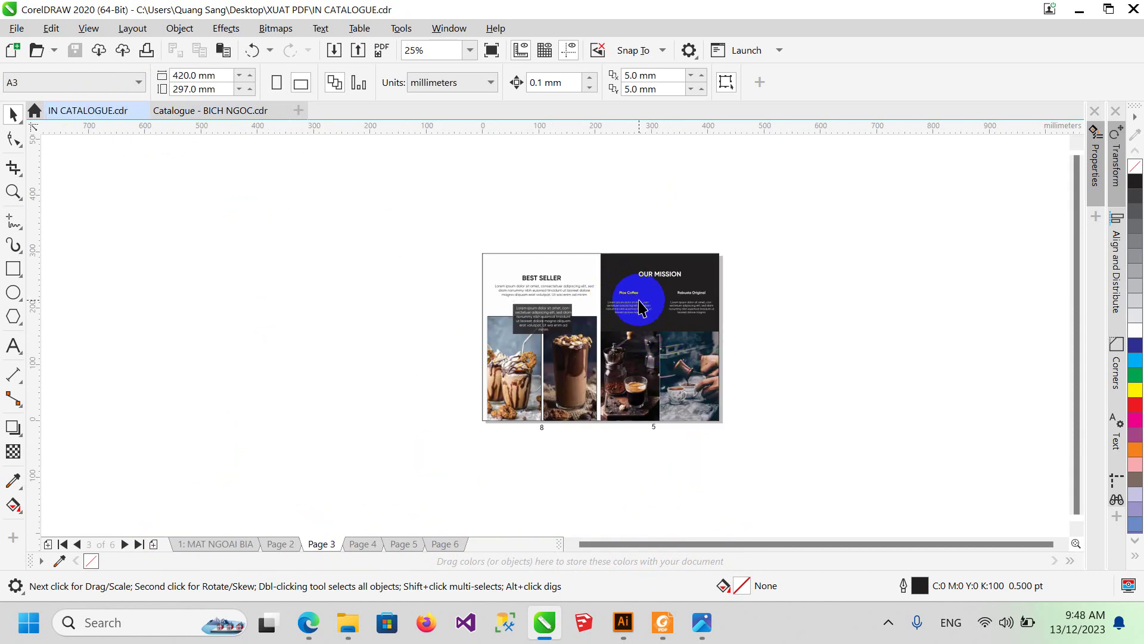
scroll(639, 307, up, 1)
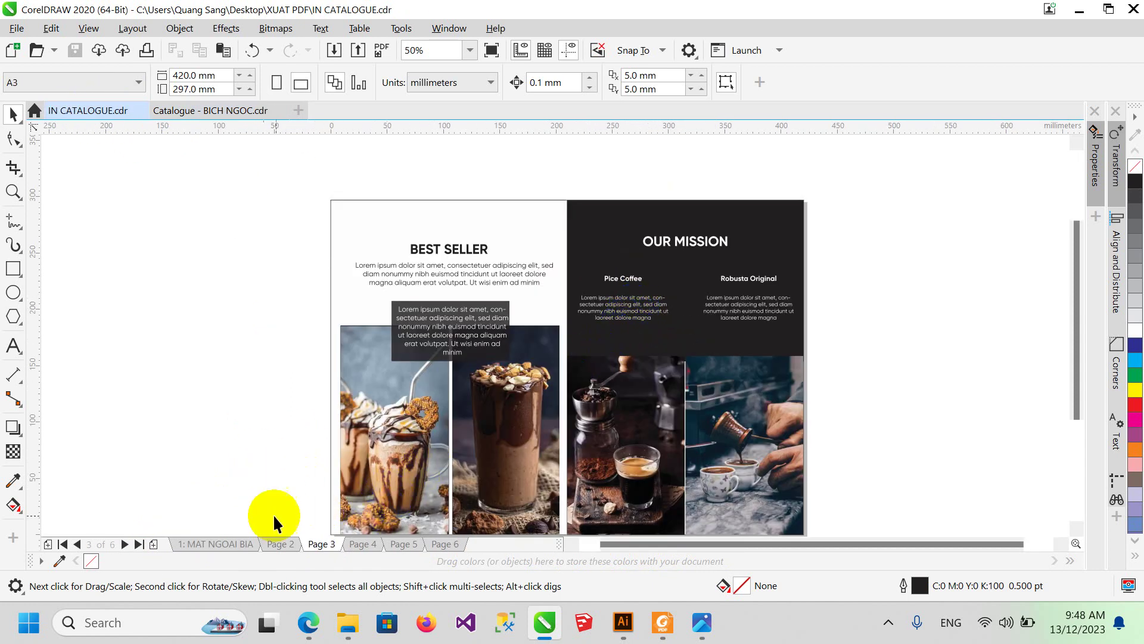
click(204, 544)
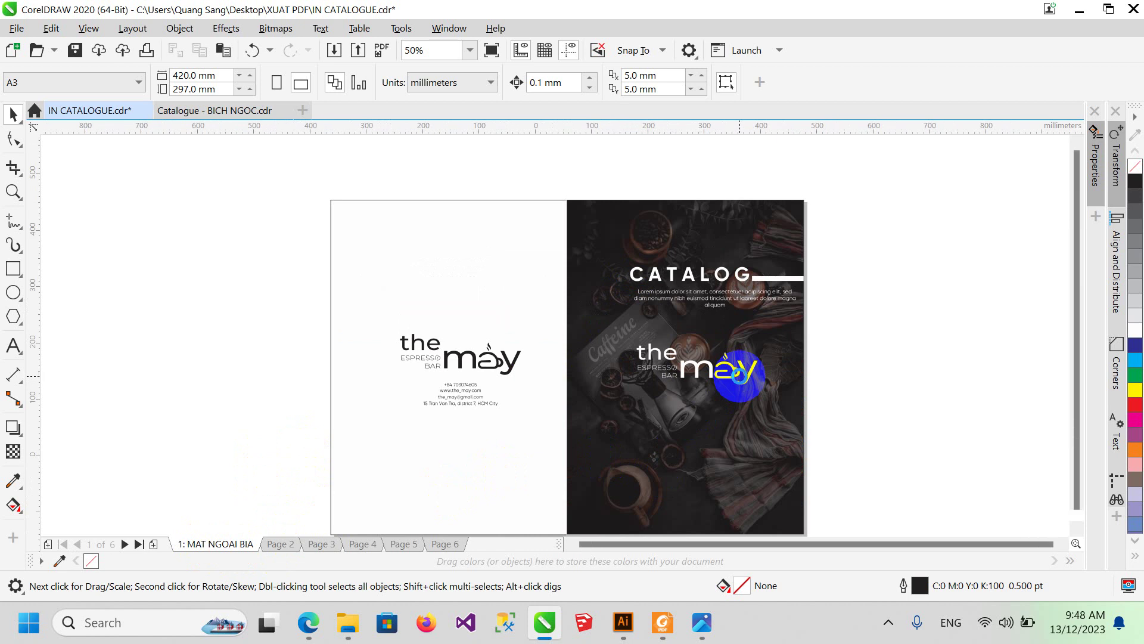
scroll(739, 377, down, 1)
scroll(785, 432, up, 1)
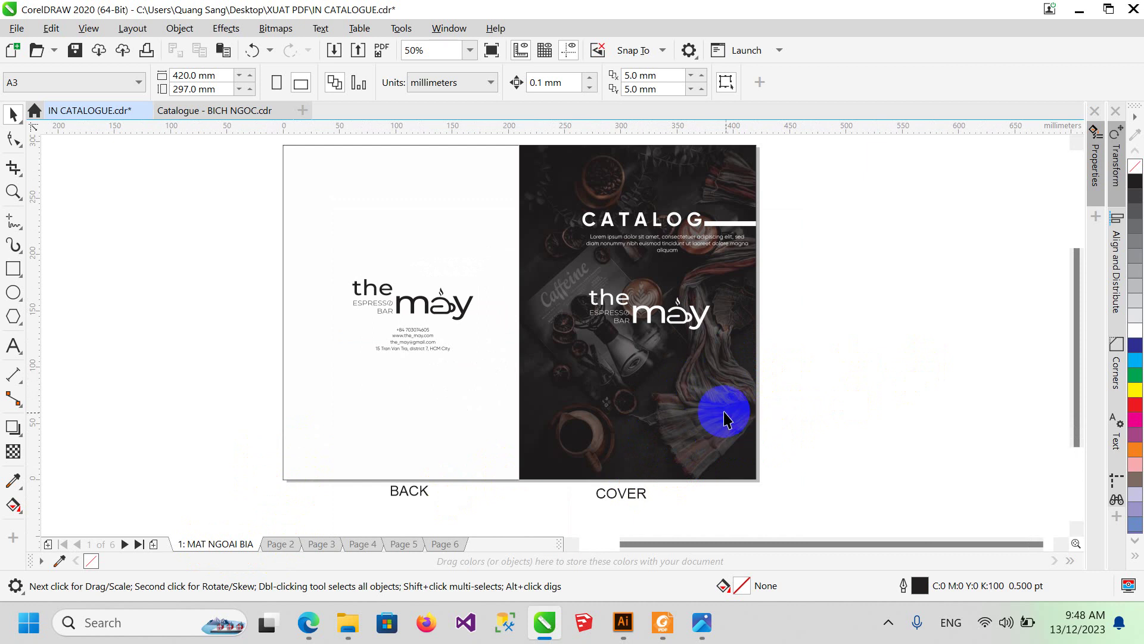
click(280, 544)
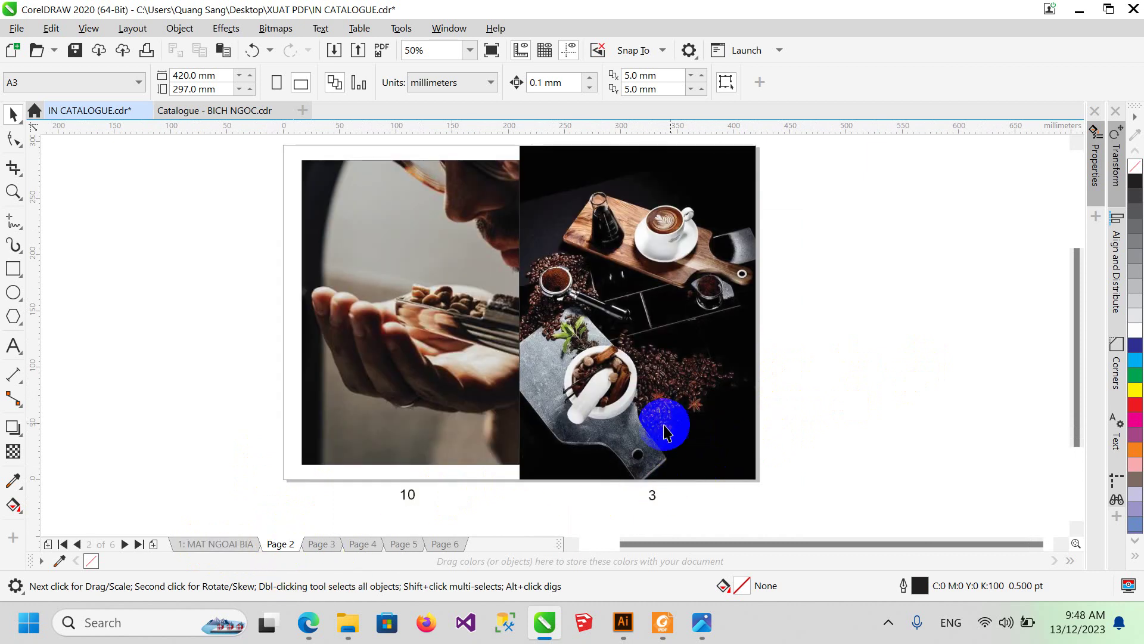
click(320, 544)
click(280, 545)
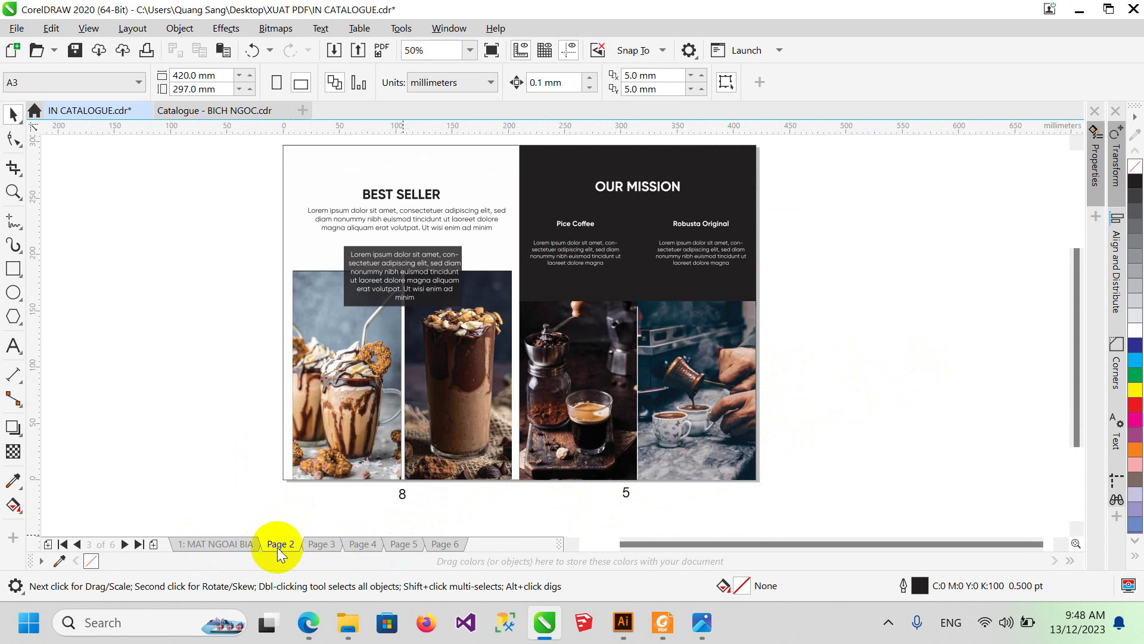
click(319, 544)
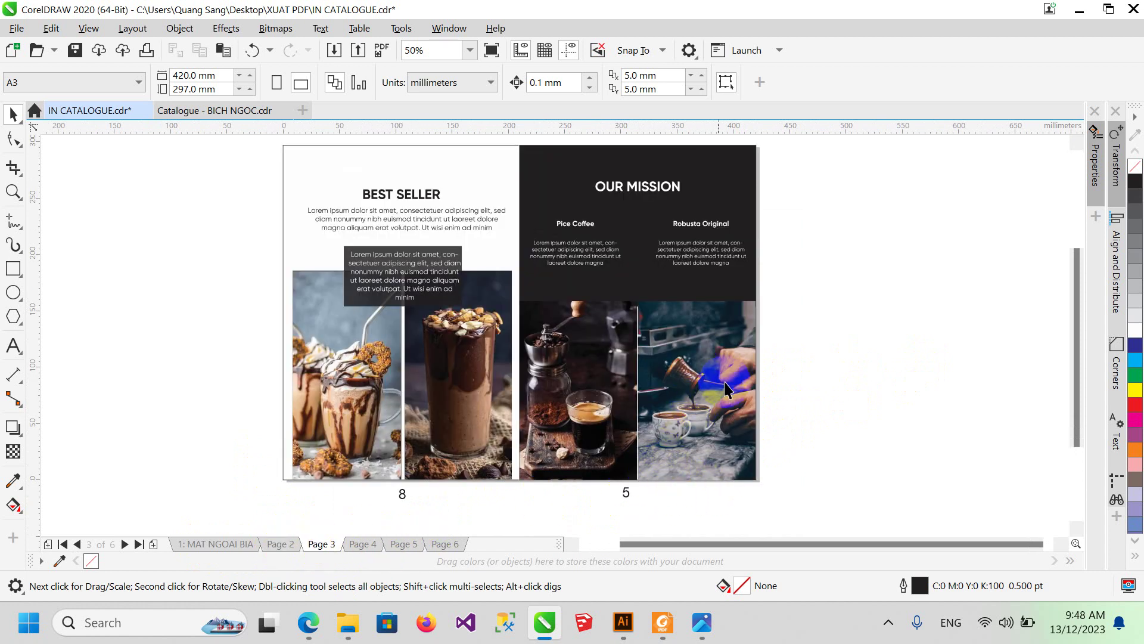
click(280, 545)
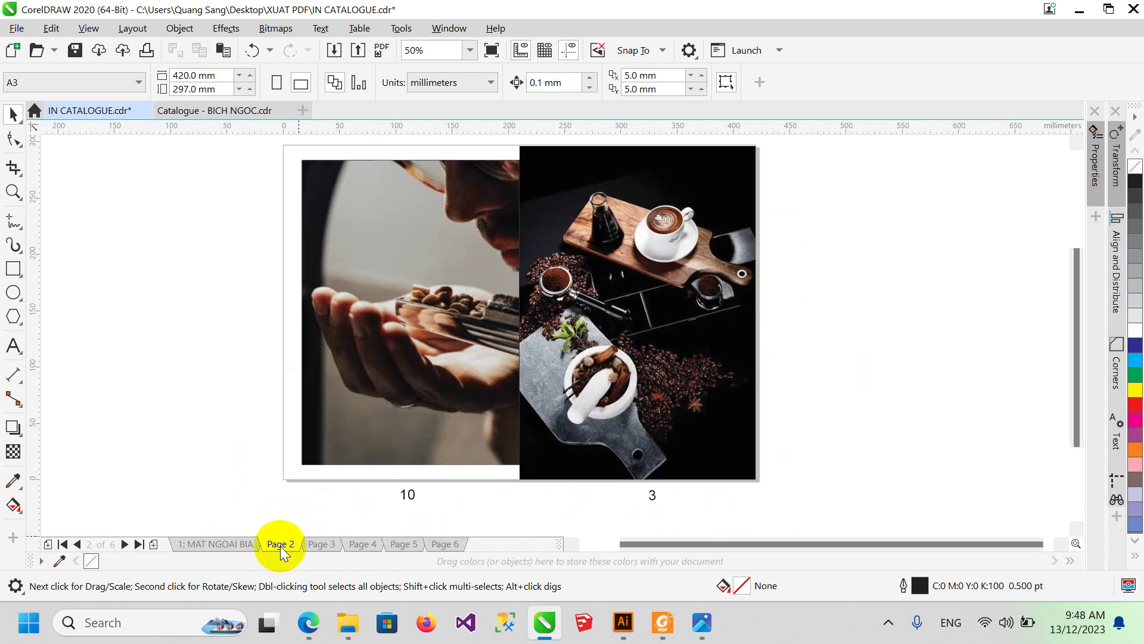
click(589, 363)
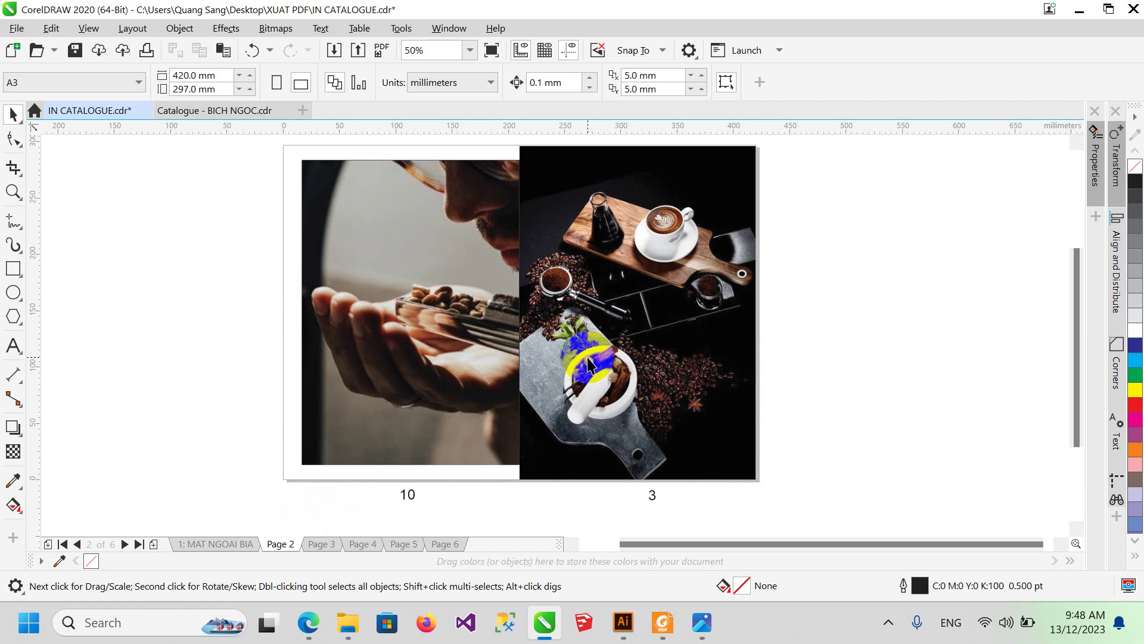